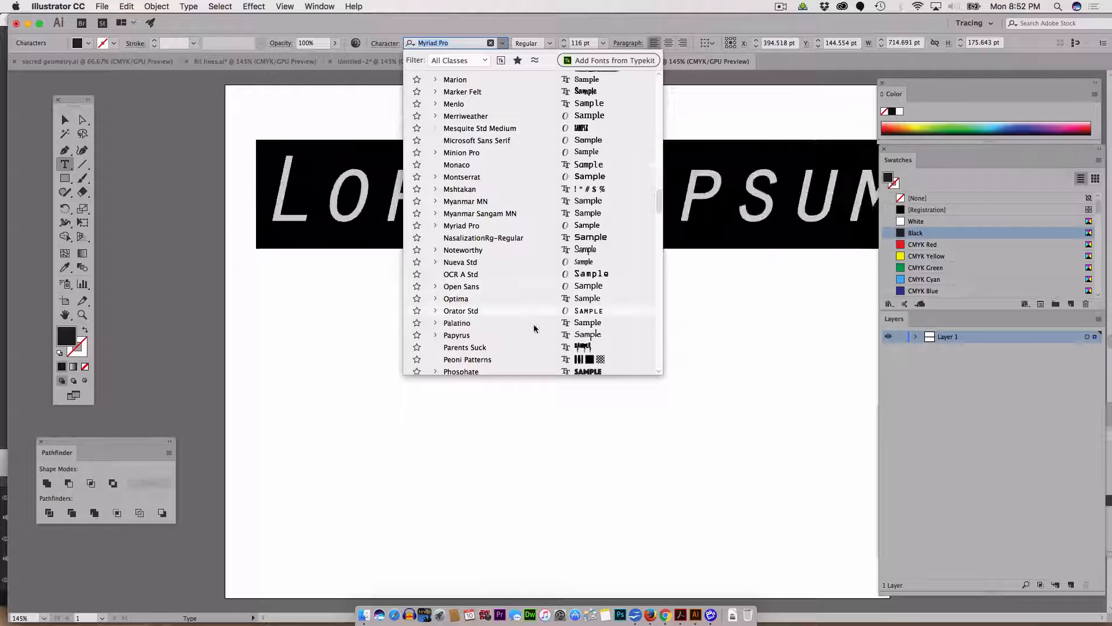
Step: Change the text's font to Urban Jungle DEMO
scroll(533, 324, "down", 5)
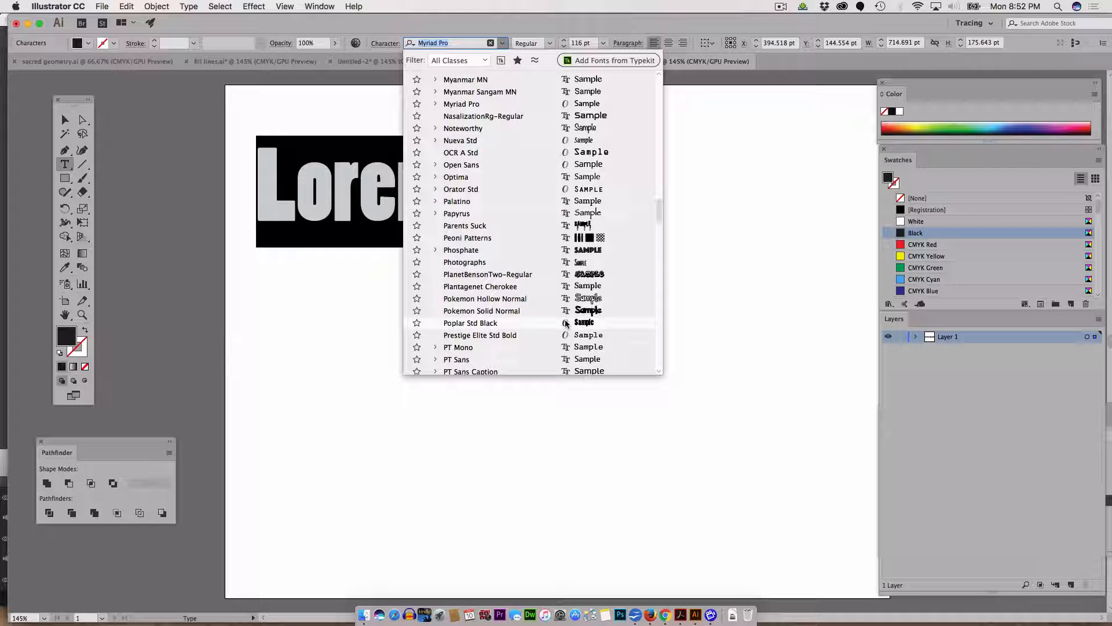
scroll(566, 323, "down", 5)
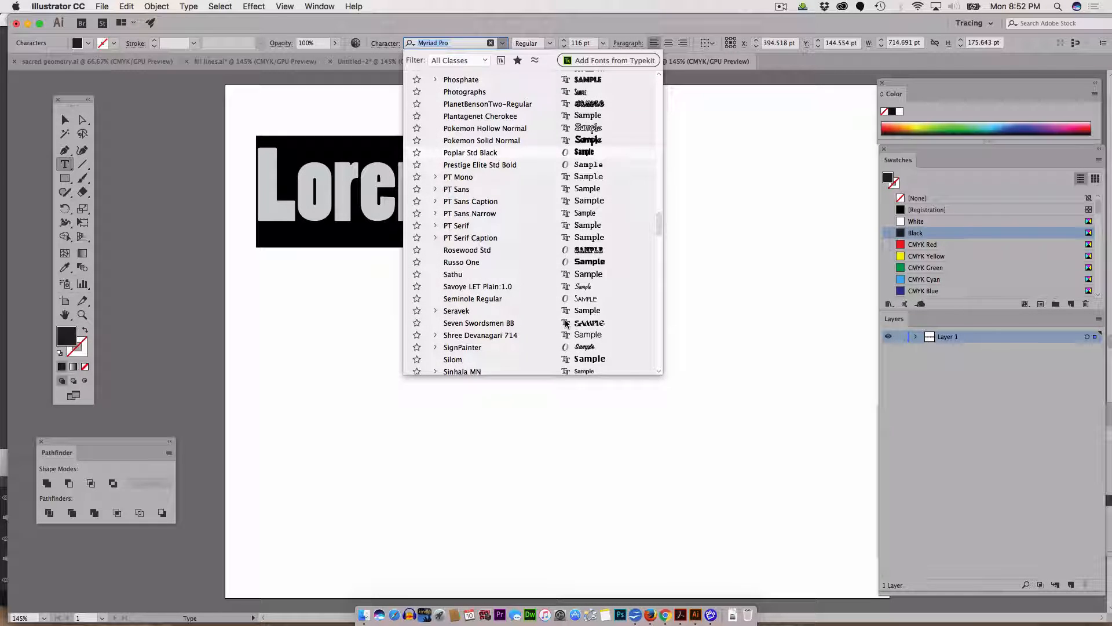
scroll(566, 323, "down", 10)
scroll(567, 323, "down", 7)
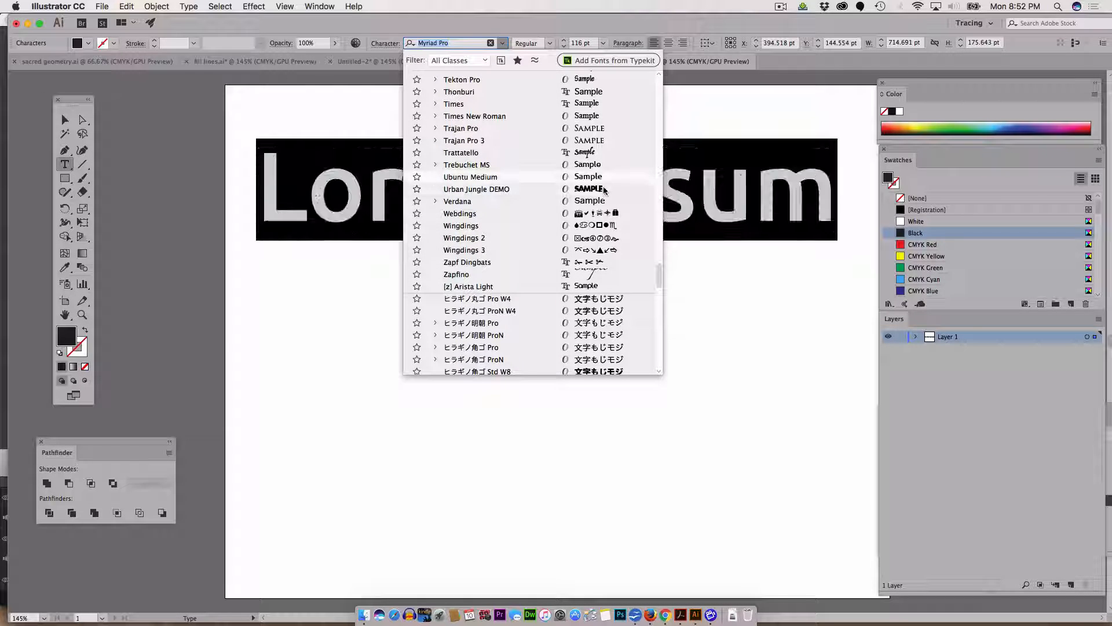
left_click(607, 190)
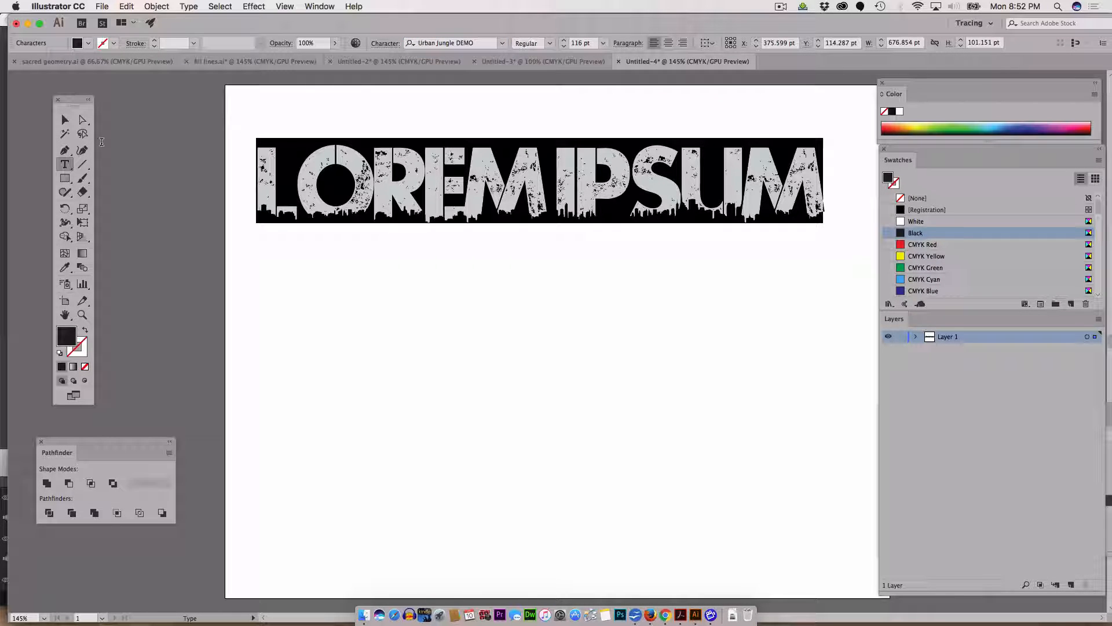
Step: Replace the text with CITY NIGHTS and switch to the Selection tool
type("CI")
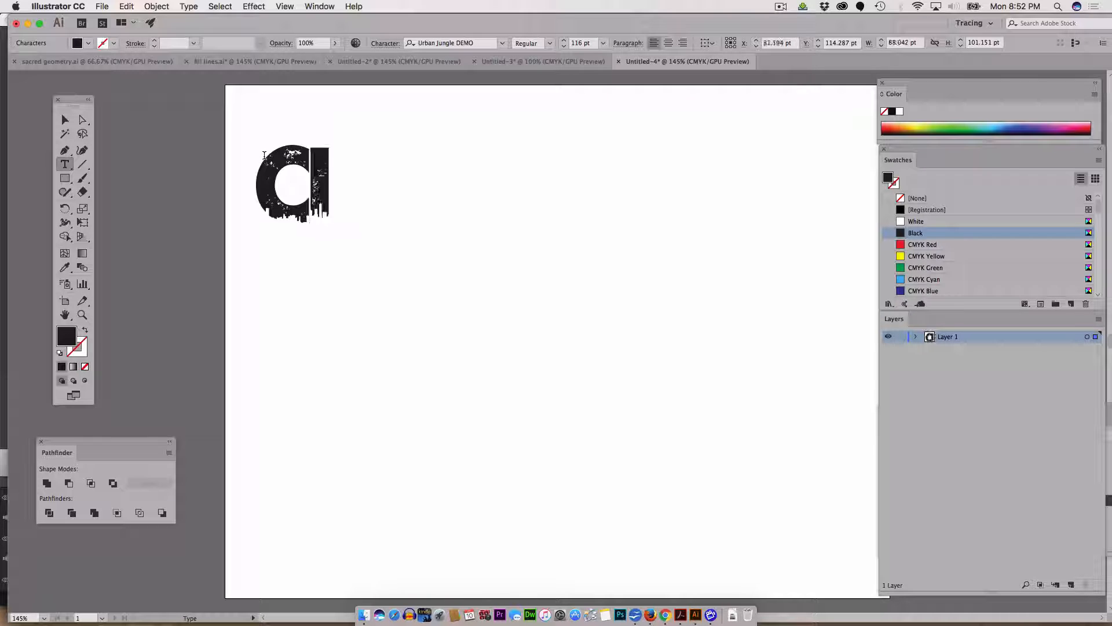
type("TY NIGHTS")
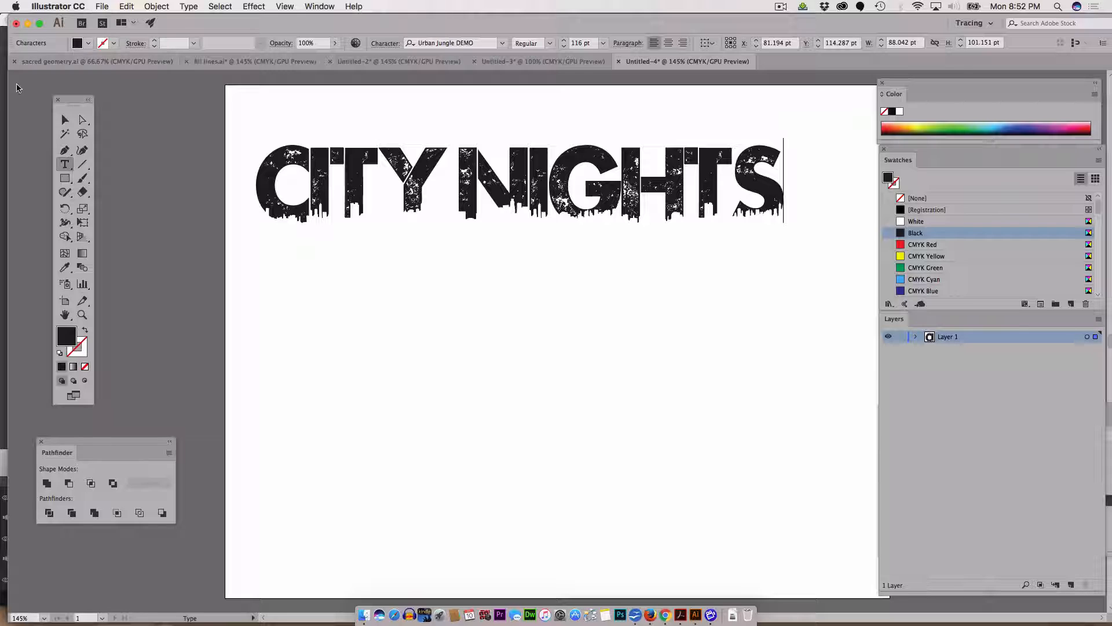
left_click(65, 119)
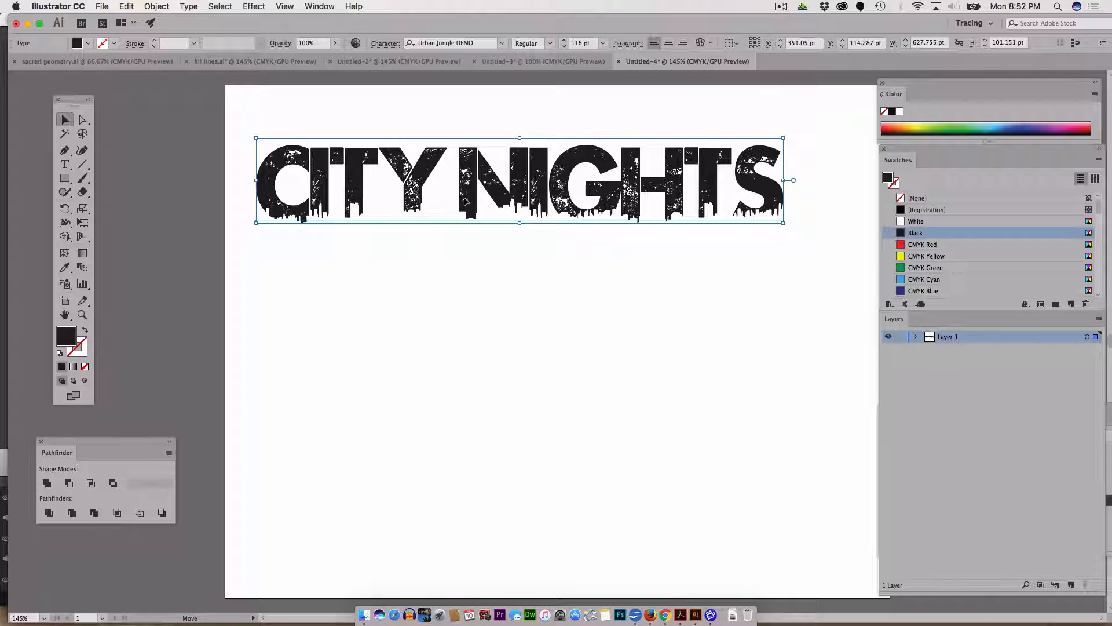
Step: Move the title slightly lower and start an envelope warp on it
left_click_drag(467, 189, 484, 222)
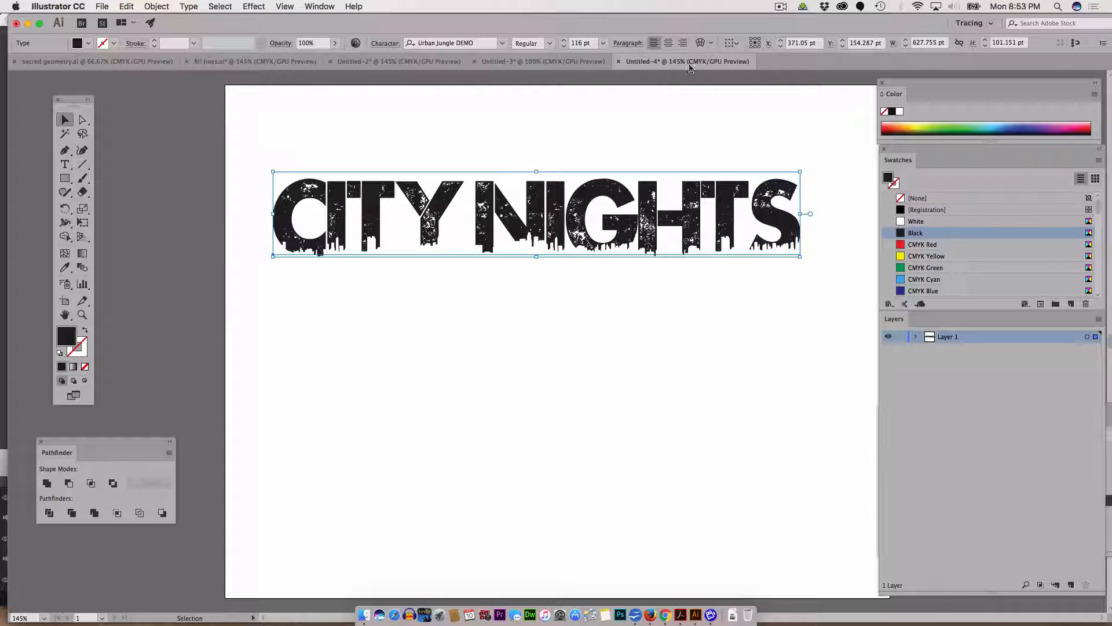
left_click(712, 45)
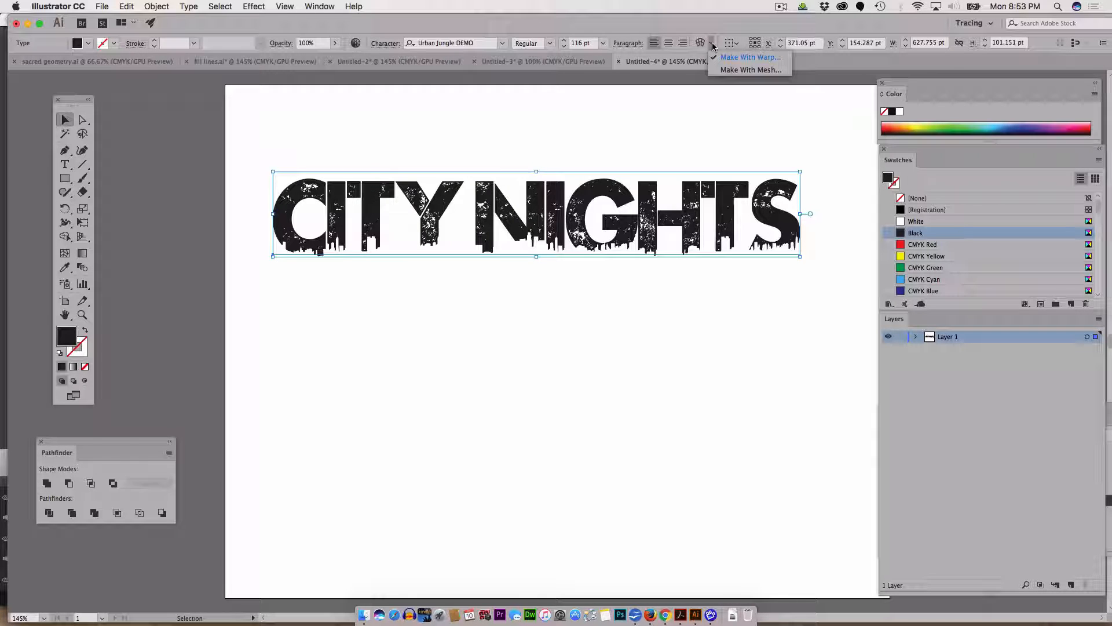
left_click(745, 58)
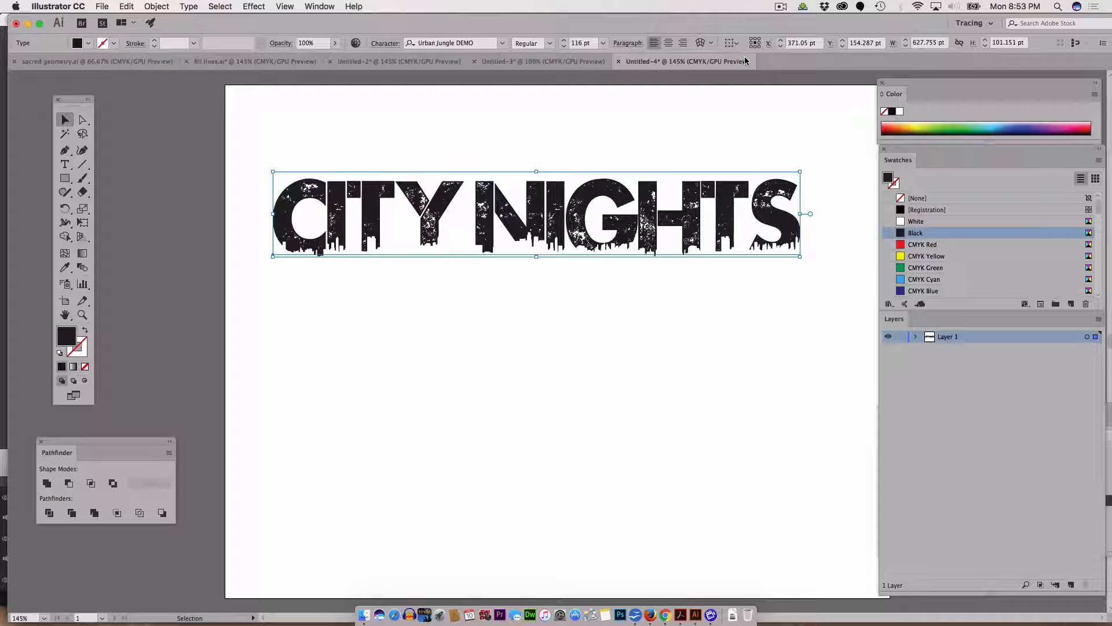
left_click(700, 44)
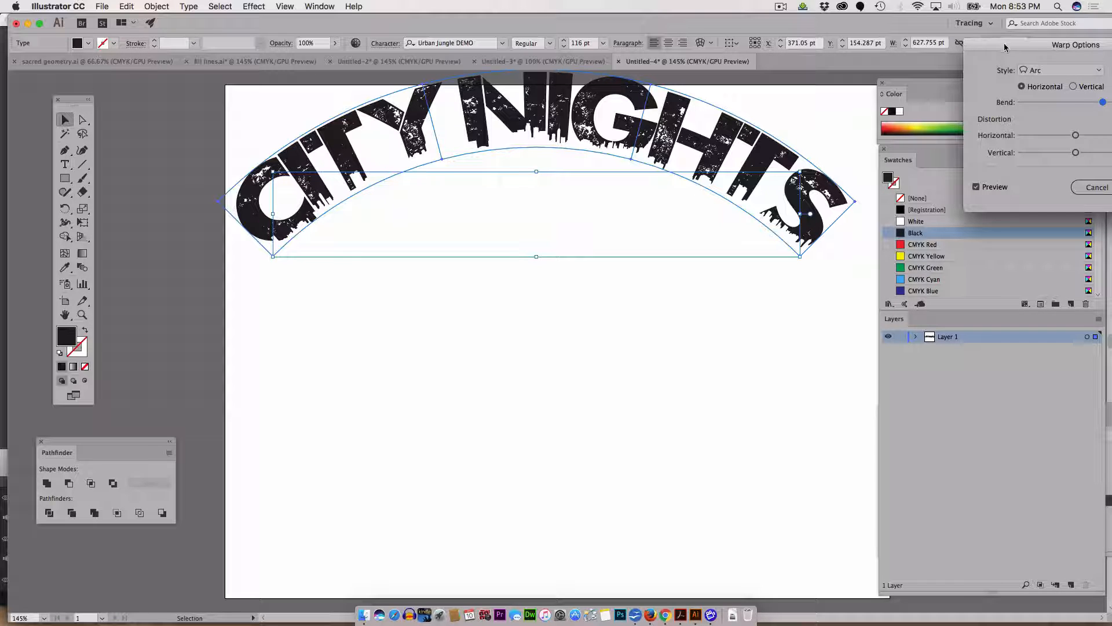
left_click_drag(1005, 47, 881, 276)
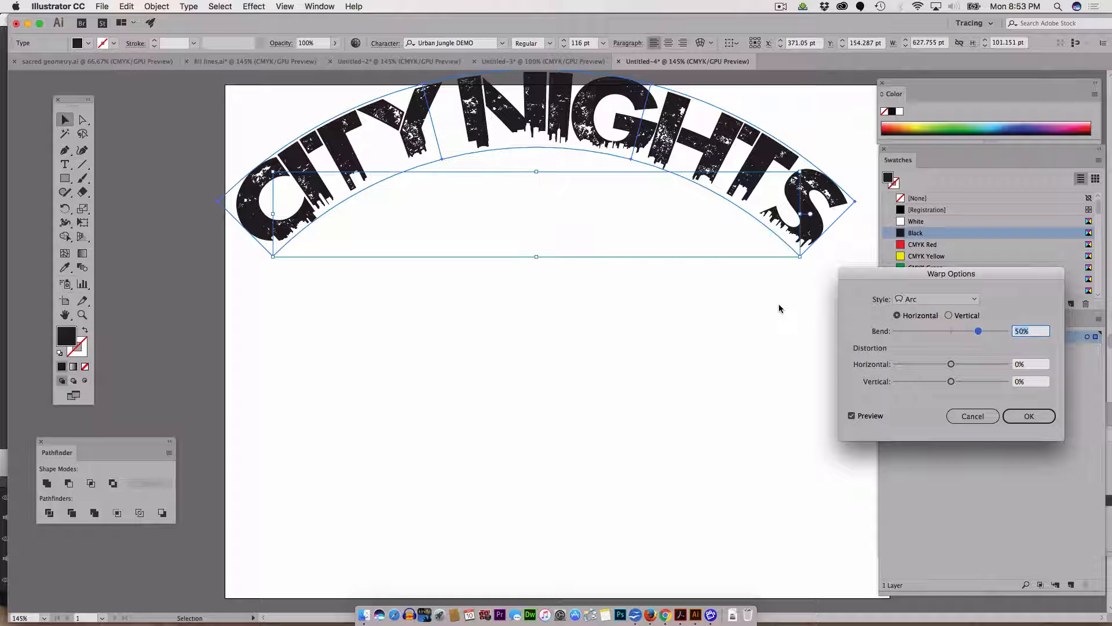
Step: Warp the title with the Inflate style at 30% bend, then deselect it
left_click_drag(979, 334, 967, 329)
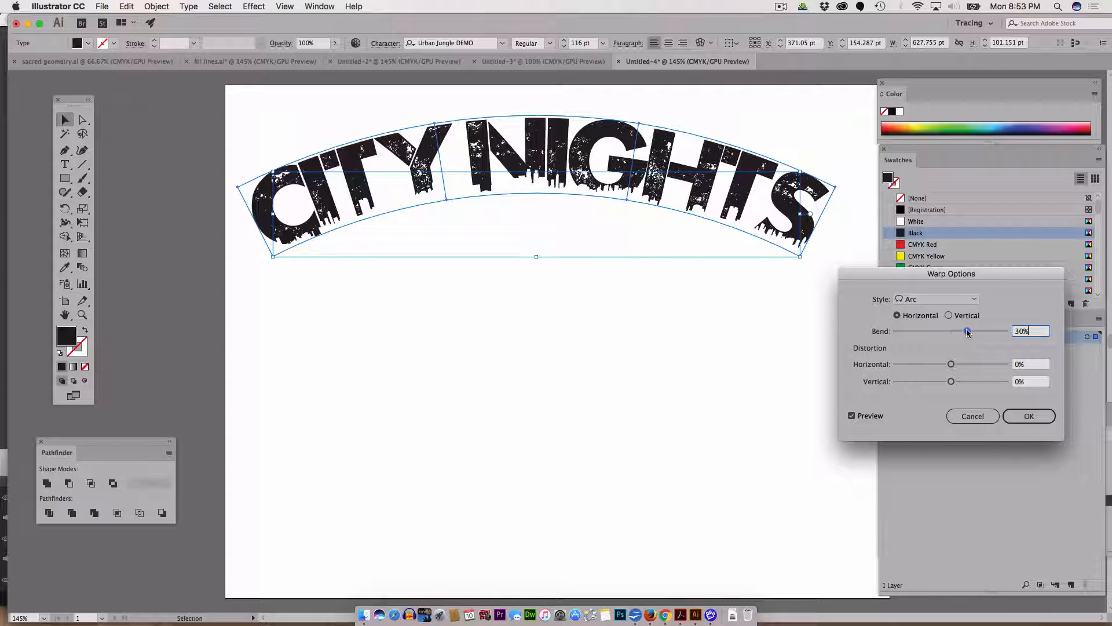
left_click(939, 299)
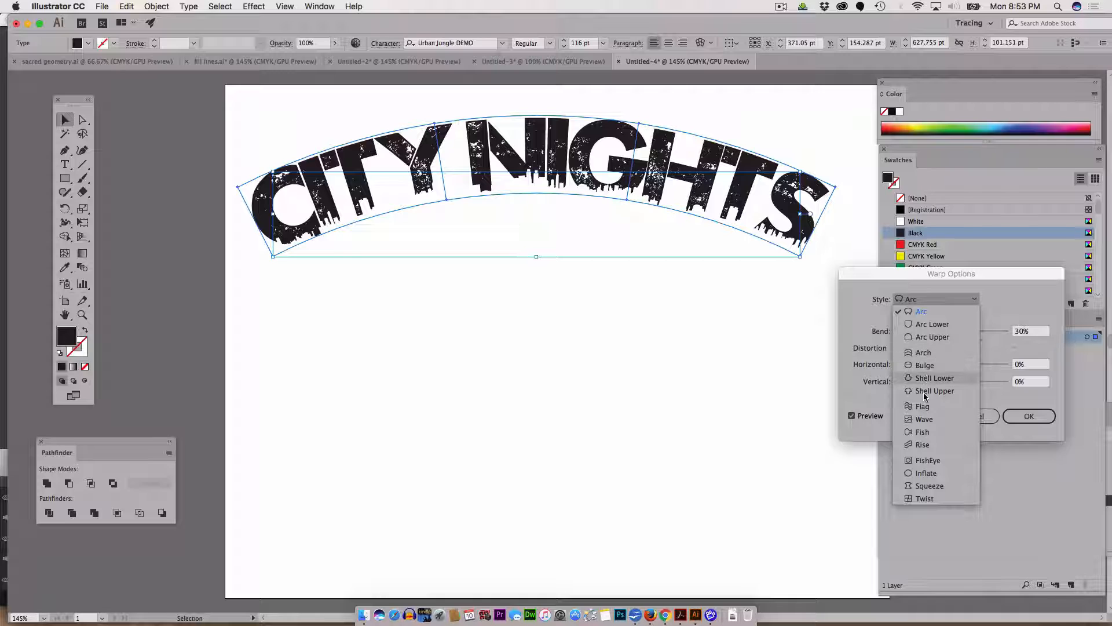
left_click(922, 434)
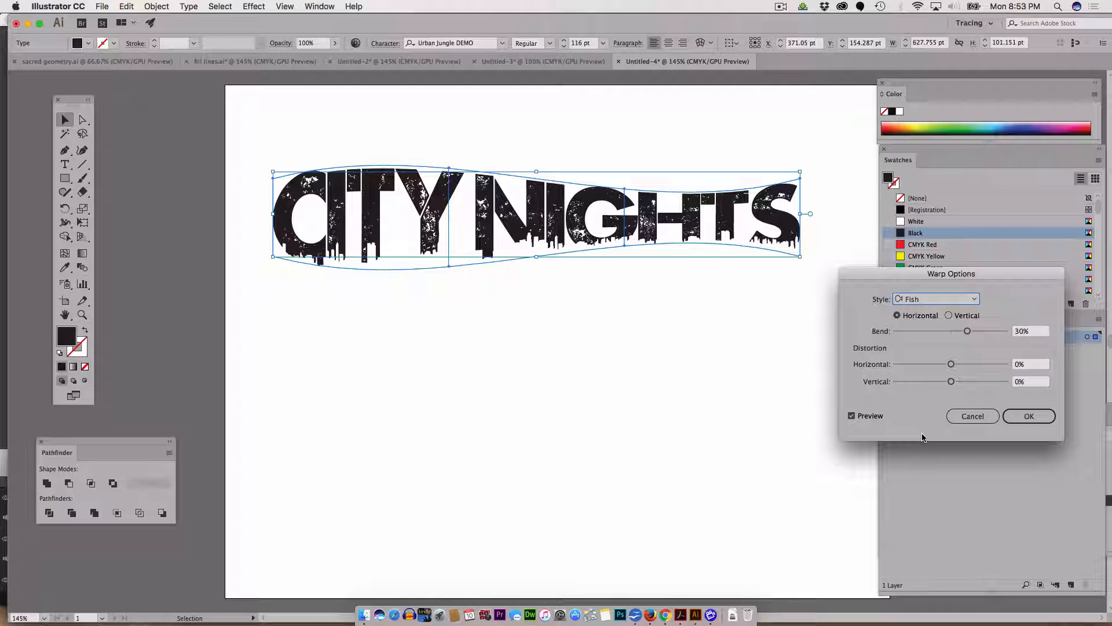
left_click(937, 299)
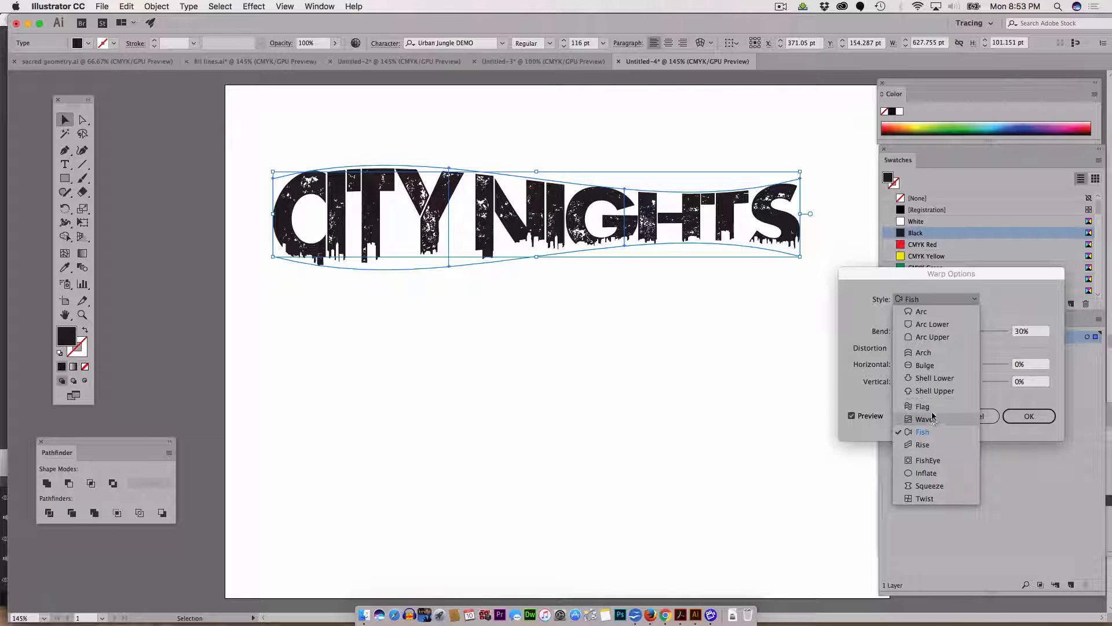
left_click(929, 406)
left_click(937, 300)
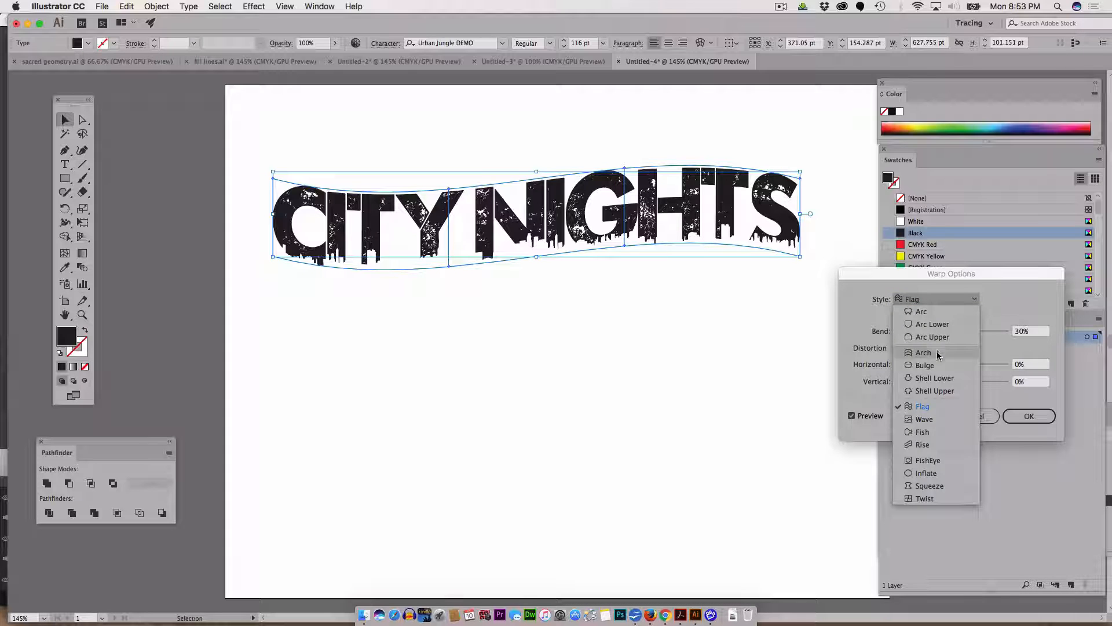
left_click(944, 474)
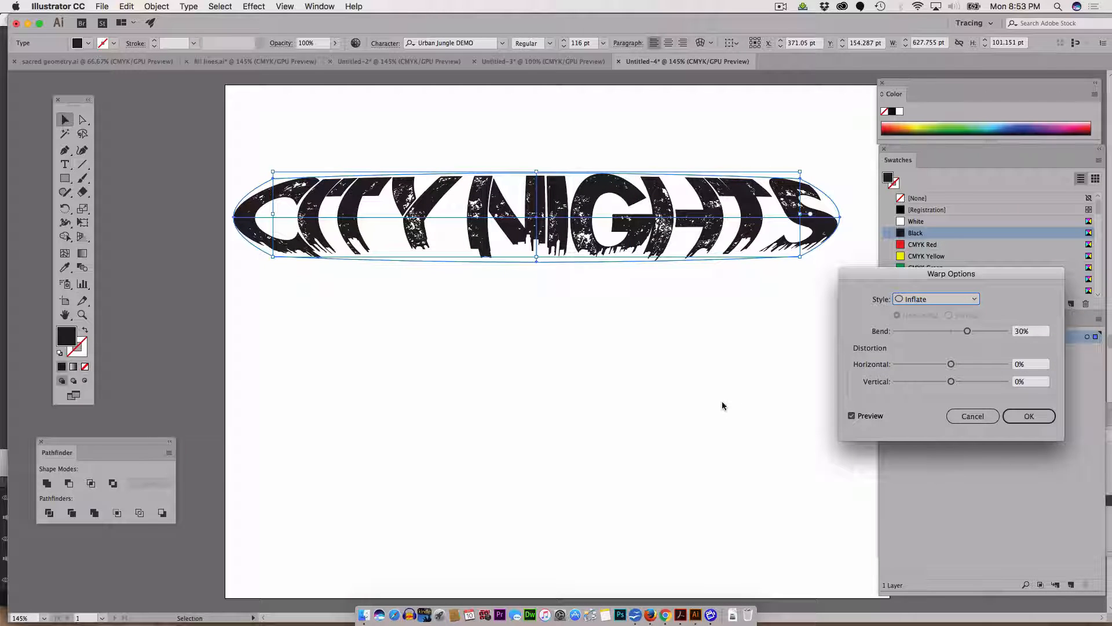
left_click(1028, 416)
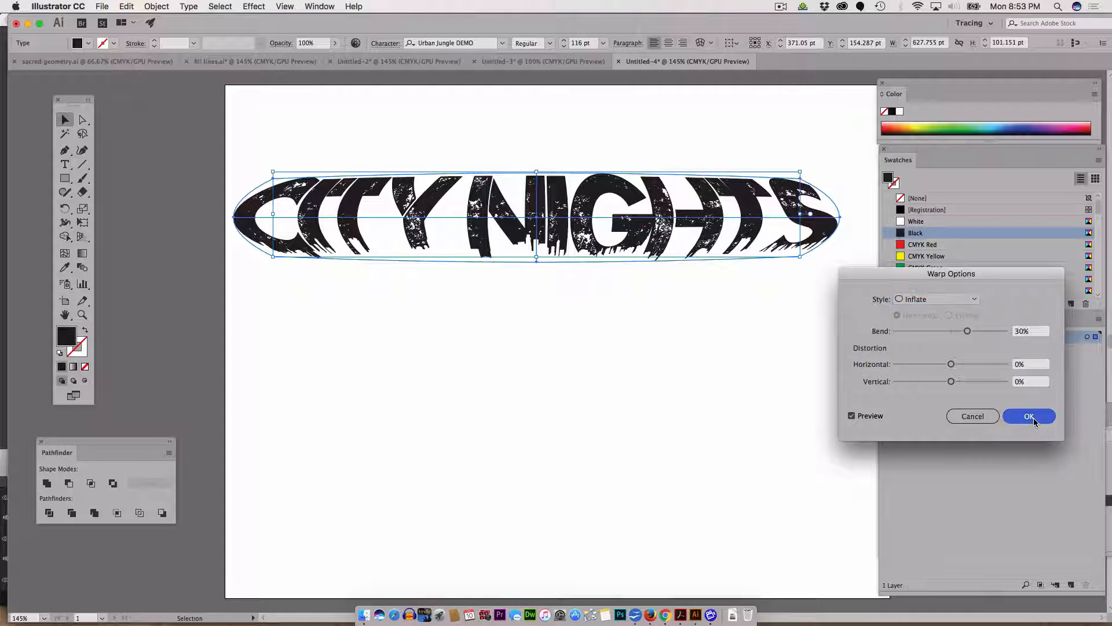
left_click(753, 383)
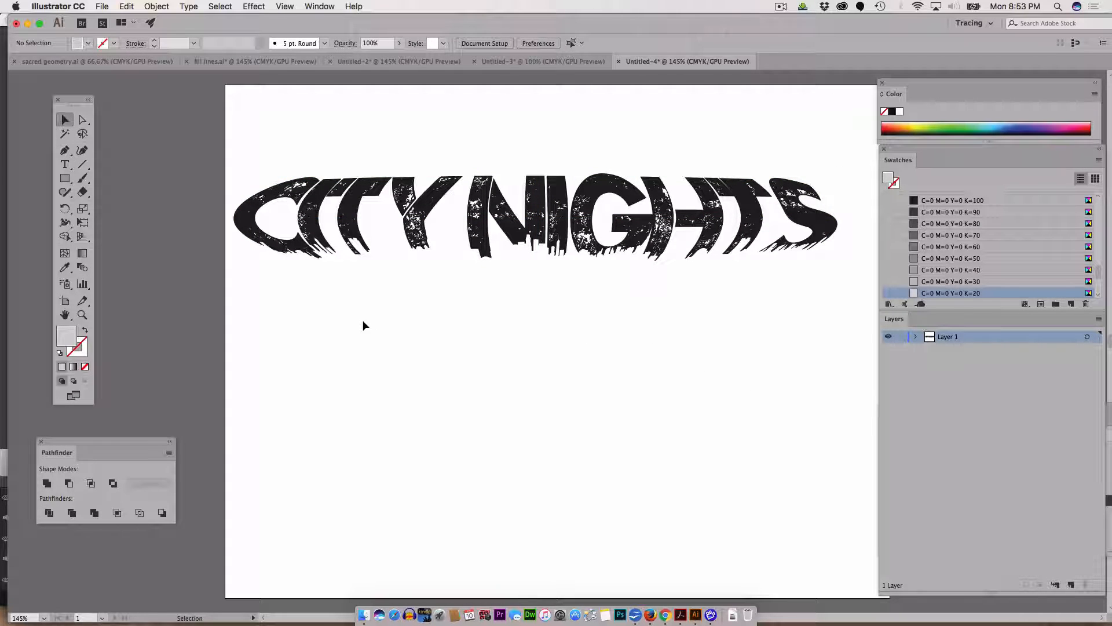
Step: Draw a three-sided polygon below the title with the Polygon tool
left_click(66, 179)
left_click_drag(65, 179, 118, 221)
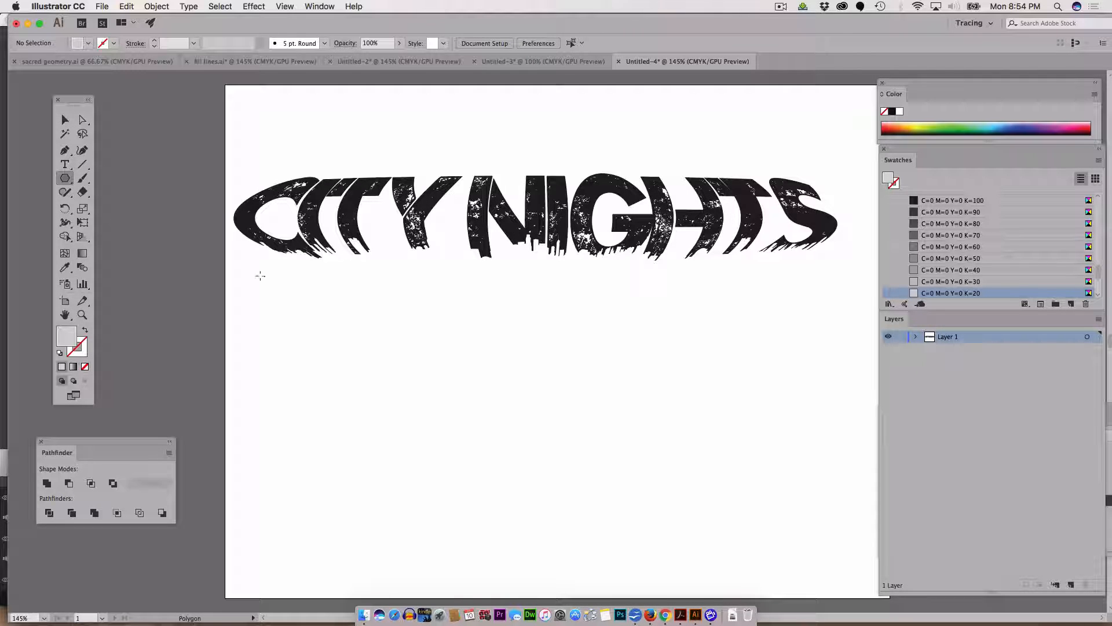
left_click(364, 348)
left_click_drag(932, 593, 597, 285)
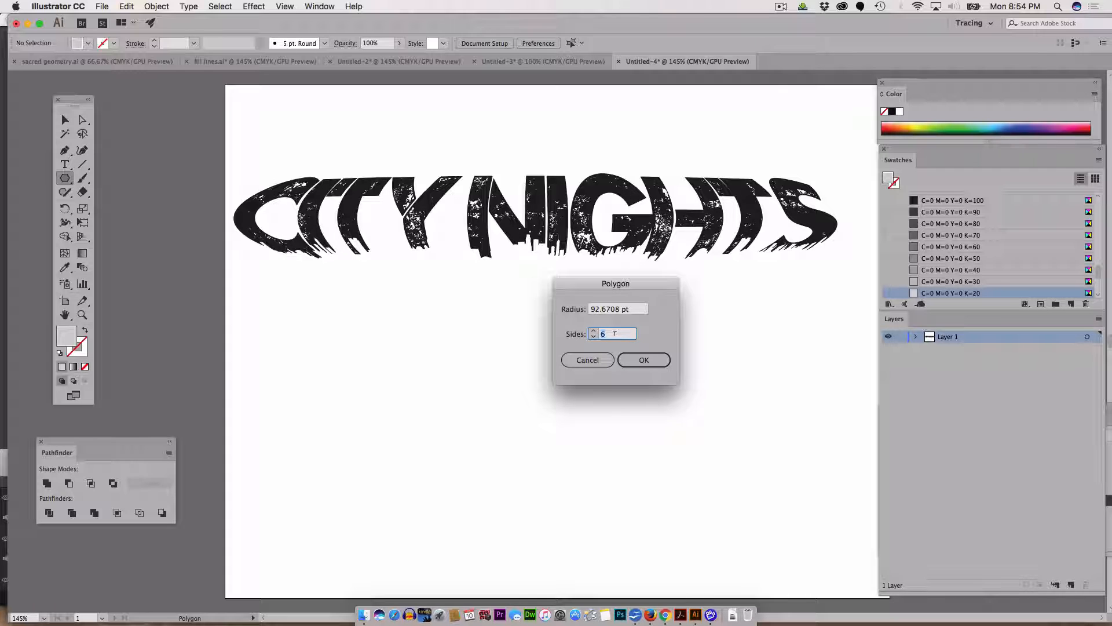
type("3")
left_click(645, 361)
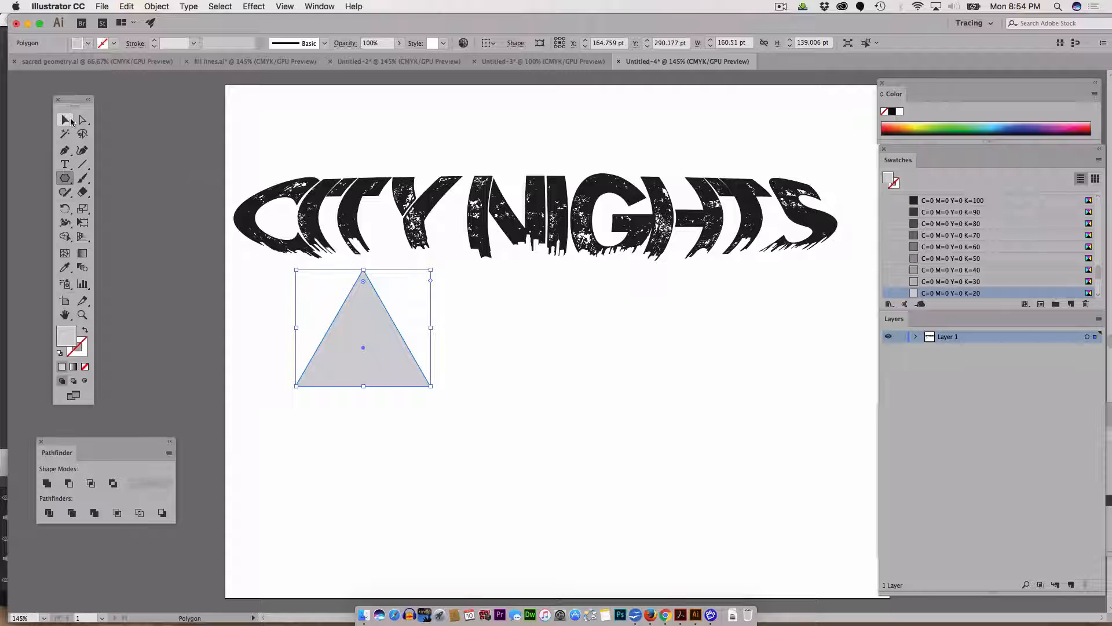
Step: Duplicate the triangle to sit directly beside it on the right
left_click(70, 121)
left_click_drag(350, 345, 471, 387)
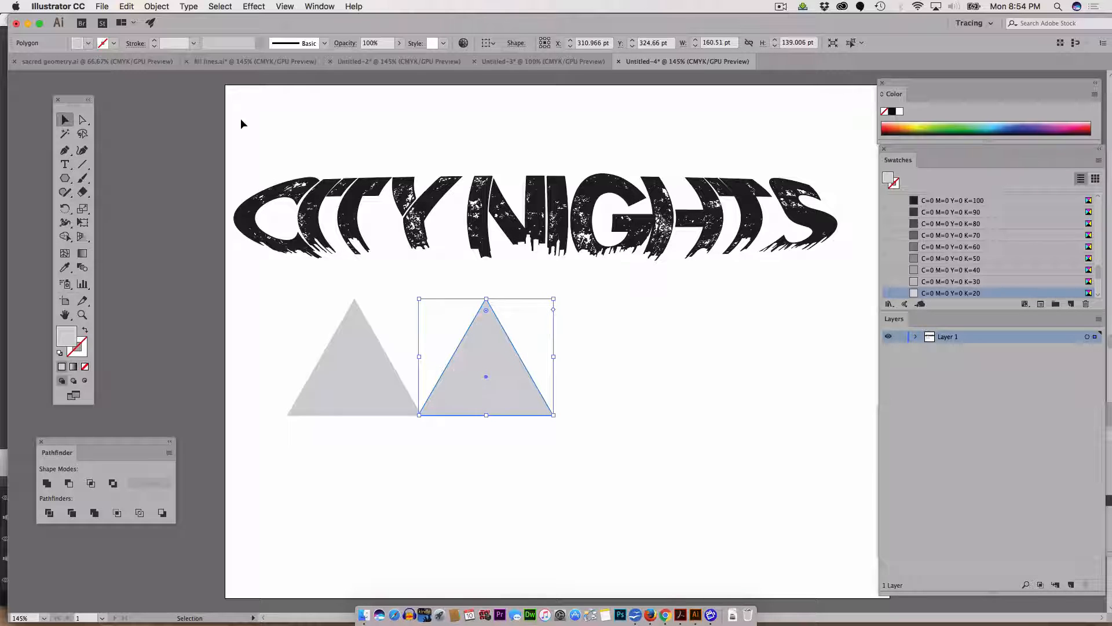
Step: Repeat the last transformation three times to build a row of five triangles
left_click(162, 7)
mouse_move(168, 20)
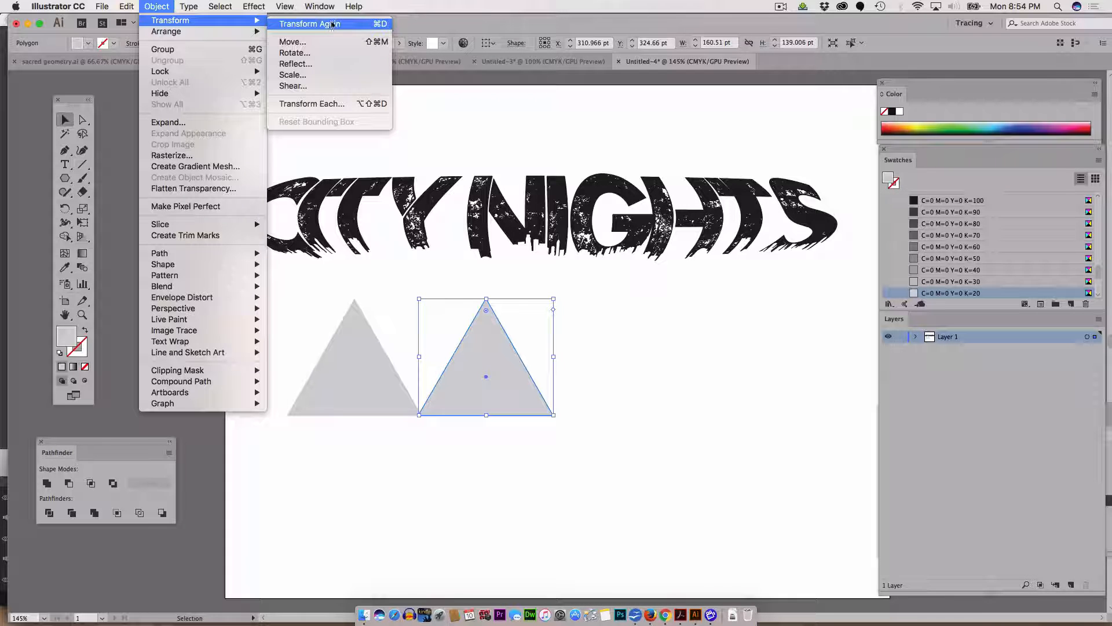
left_click(385, 24)
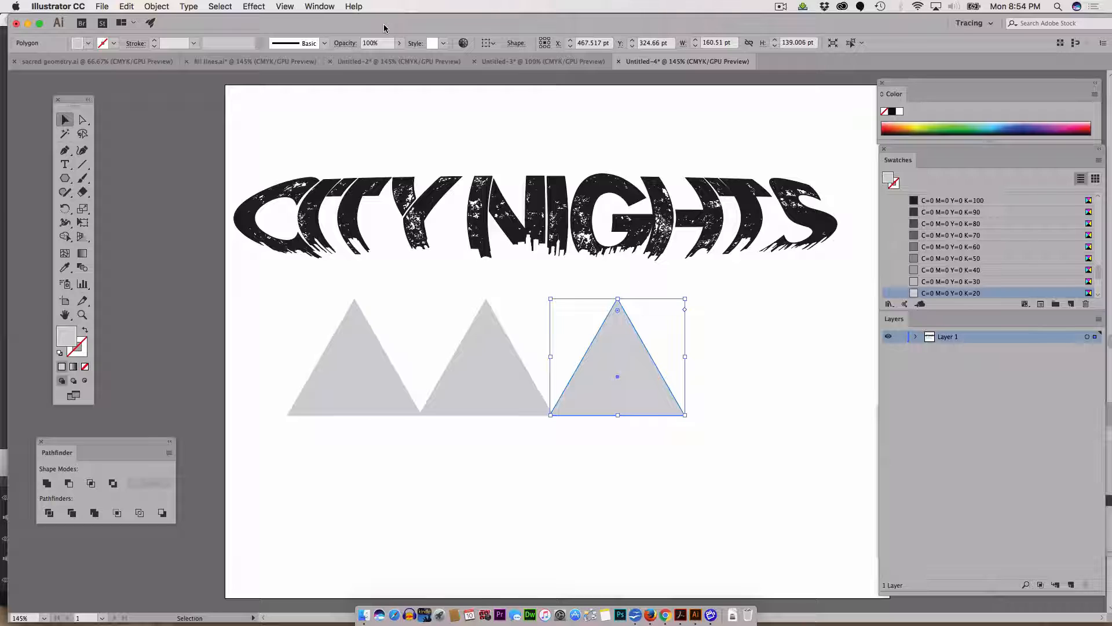
key("super+d")
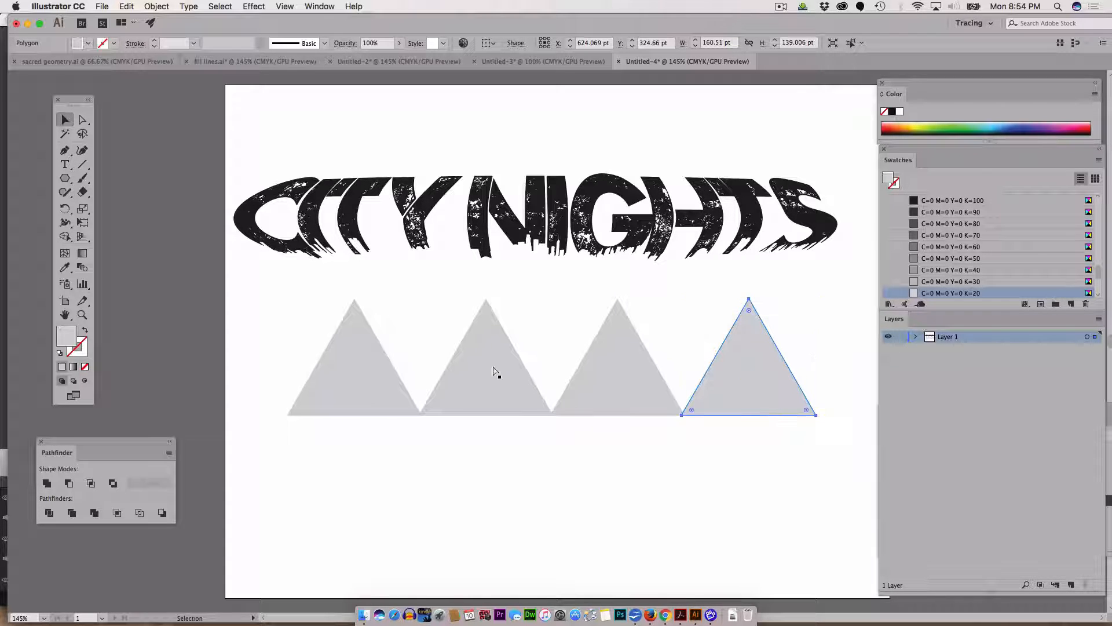
key("super+d")
Step: Select all five triangles, scale the row down to about 563 by 83 pt and place it beneath the title
scroll(695, 488, "down", 2)
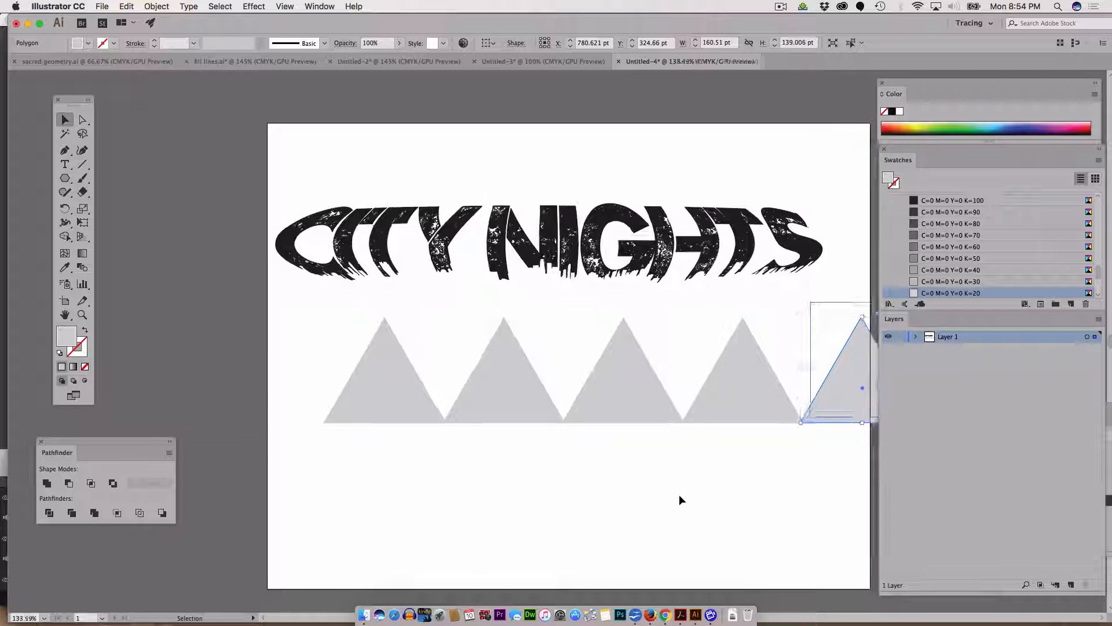
left_click_drag(330, 340, 810, 407)
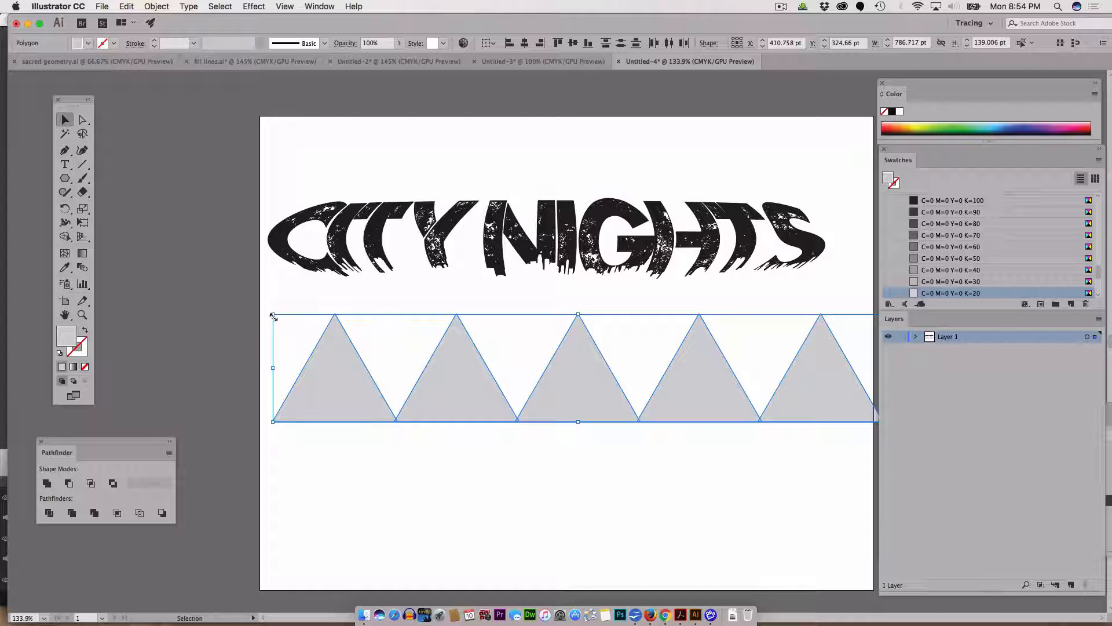
left_click_drag(272, 316, 447, 358)
left_click_drag(489, 402, 366, 361)
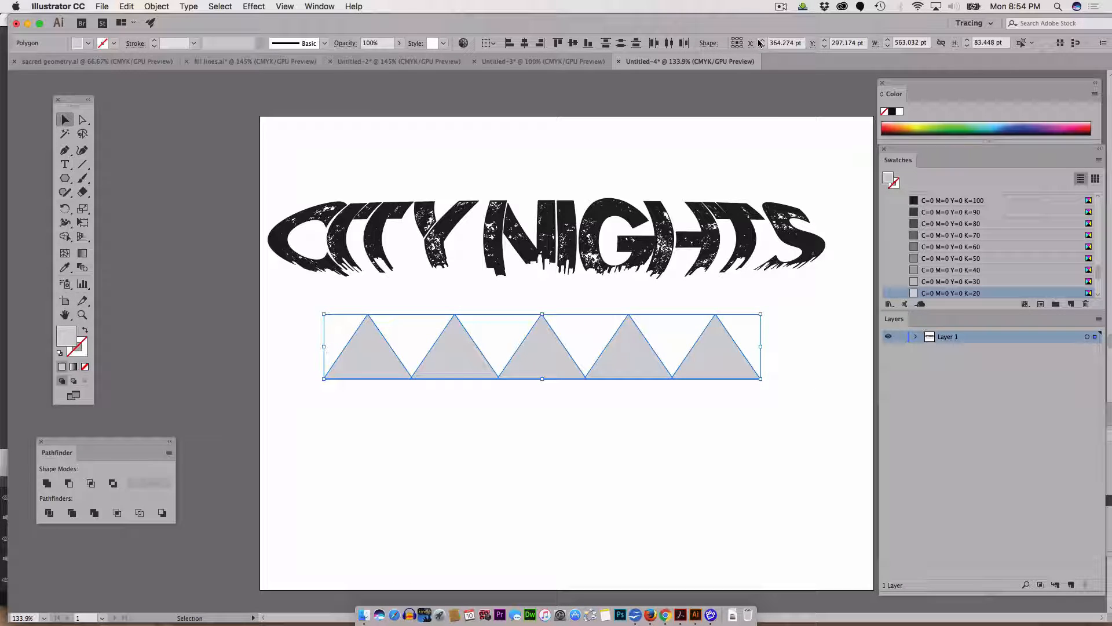
Step: Combine the triangles into one shape with the Pathfinder Merge operation
left_click(319, 7)
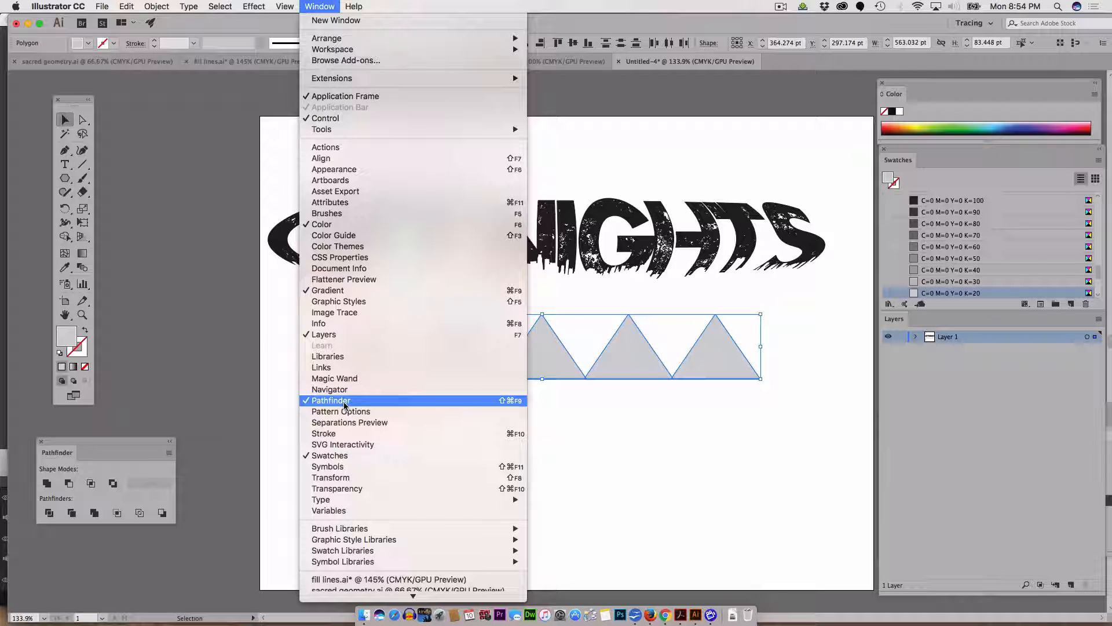
left_click(1043, 394)
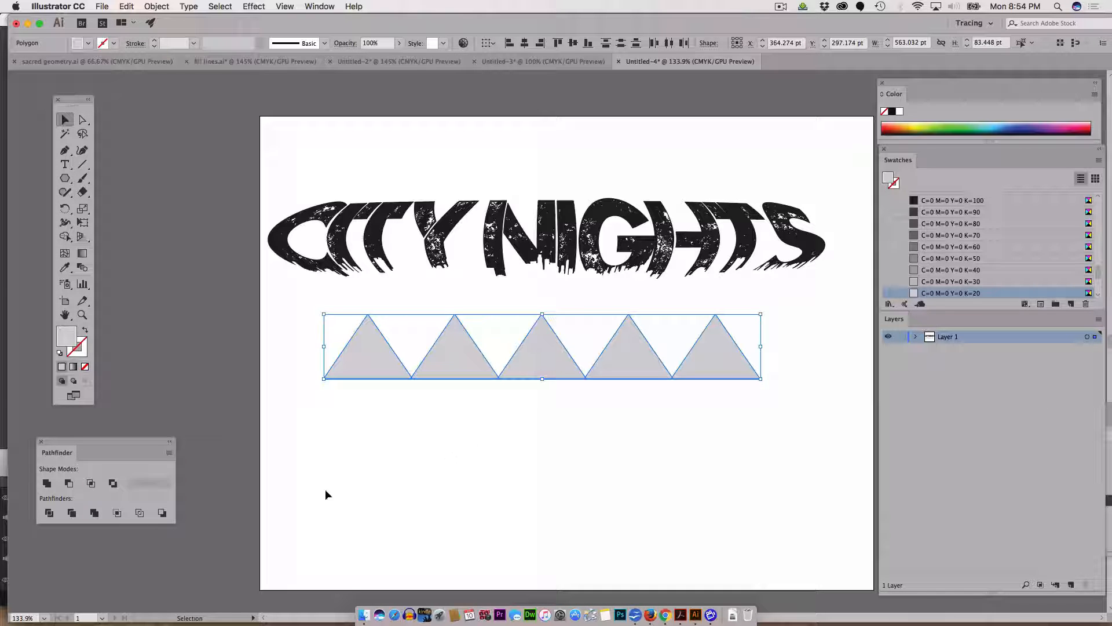
left_click(92, 514)
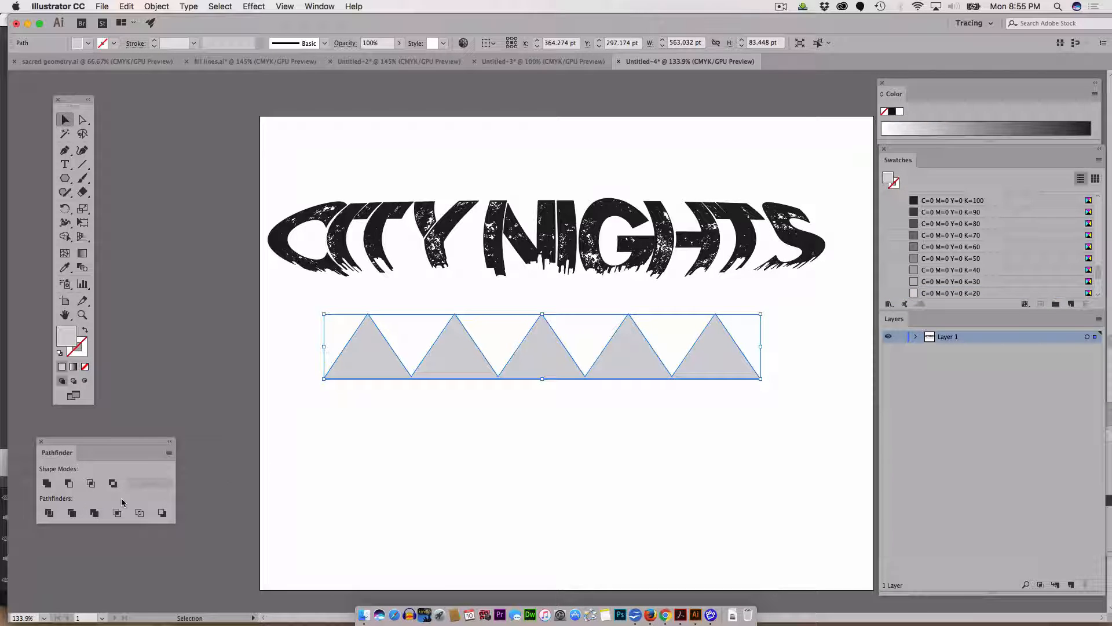
Step: Zoom in closely on the merged triangle row to inspect its points
key("z")
left_click(420, 377)
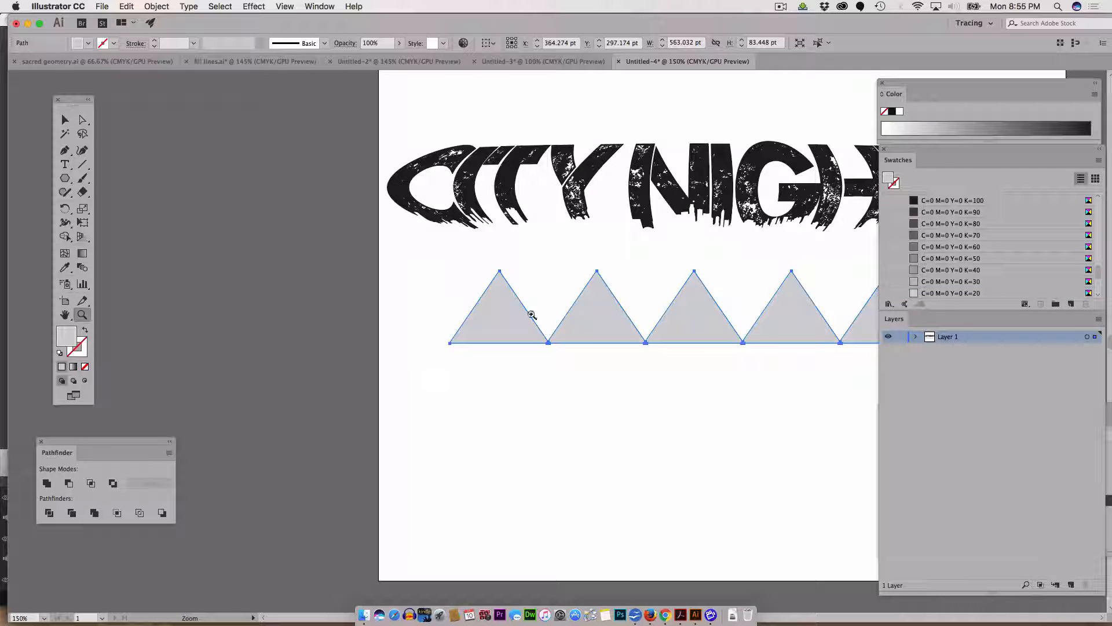
left_click(583, 330)
left_click(519, 368)
left_click(301, 227)
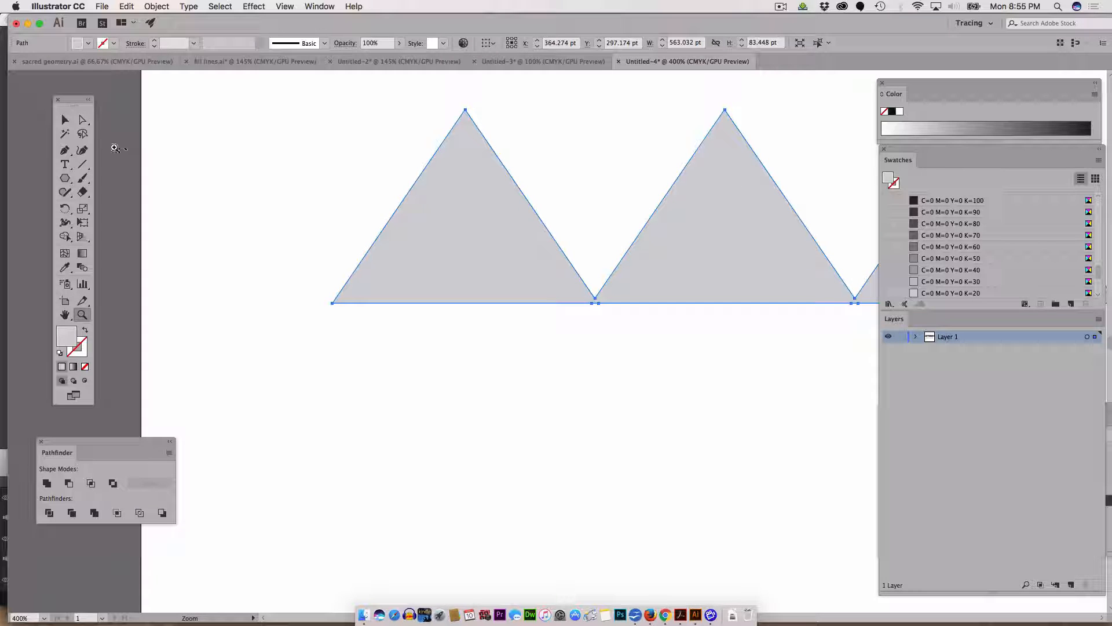
Step: Select the merged triangle row and start an Arc warp effect on it with a -62% horizontal bend
left_click(65, 120)
left_click(174, 151)
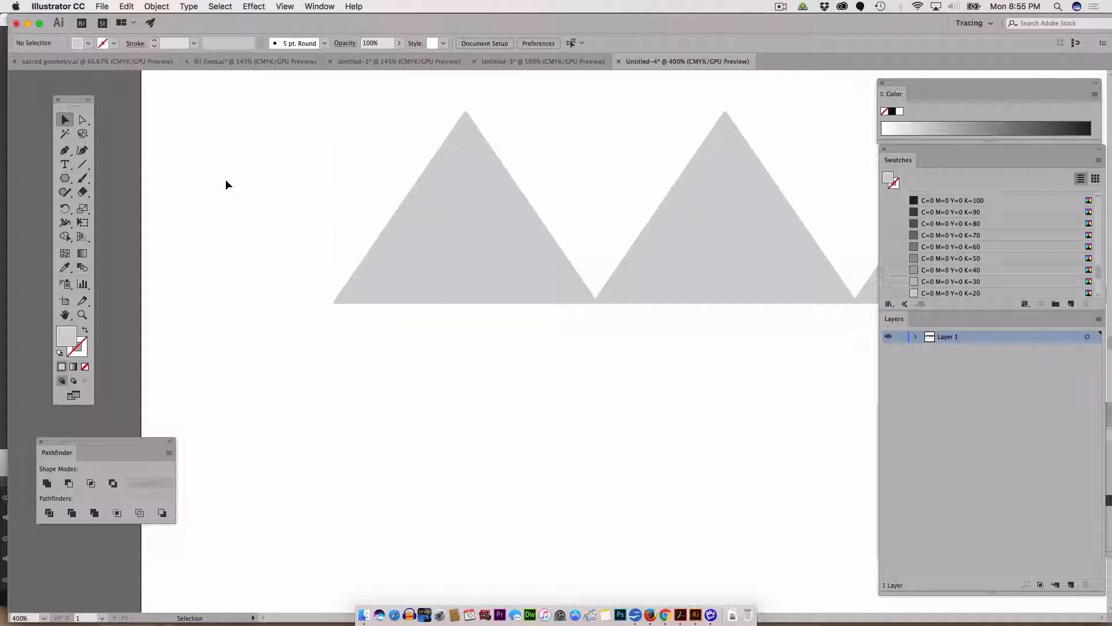
left_click(423, 266)
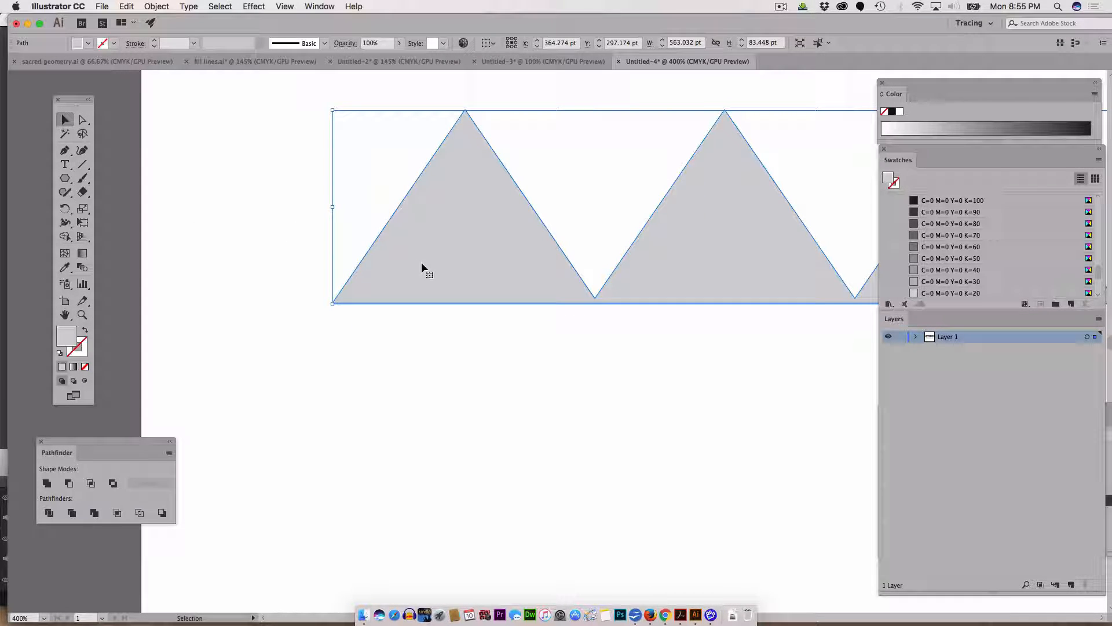
key("super+1")
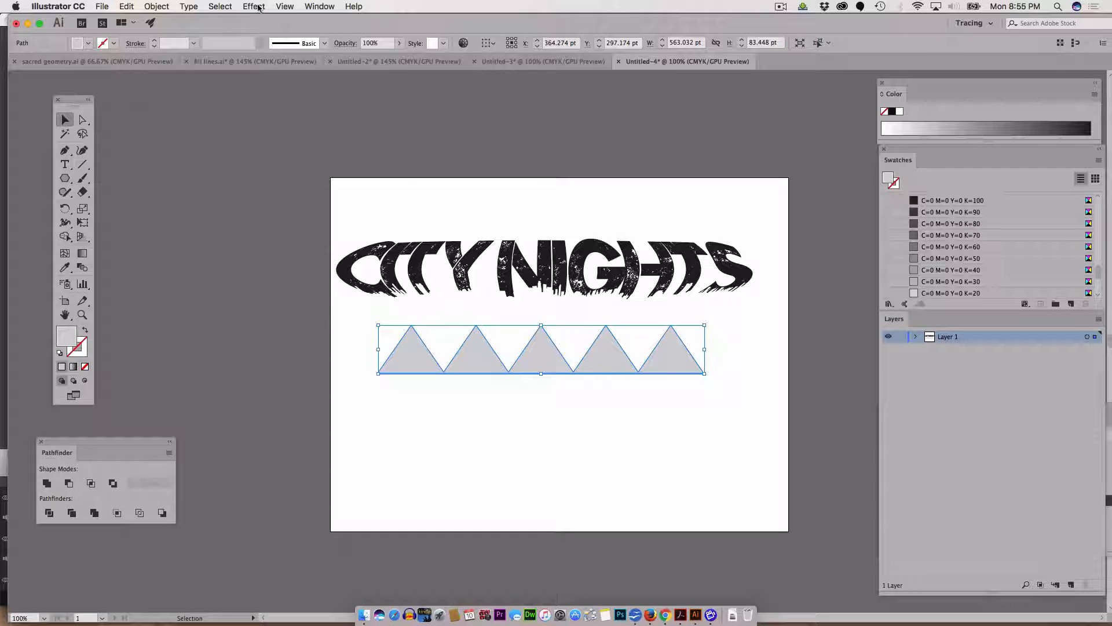
left_click(253, 7)
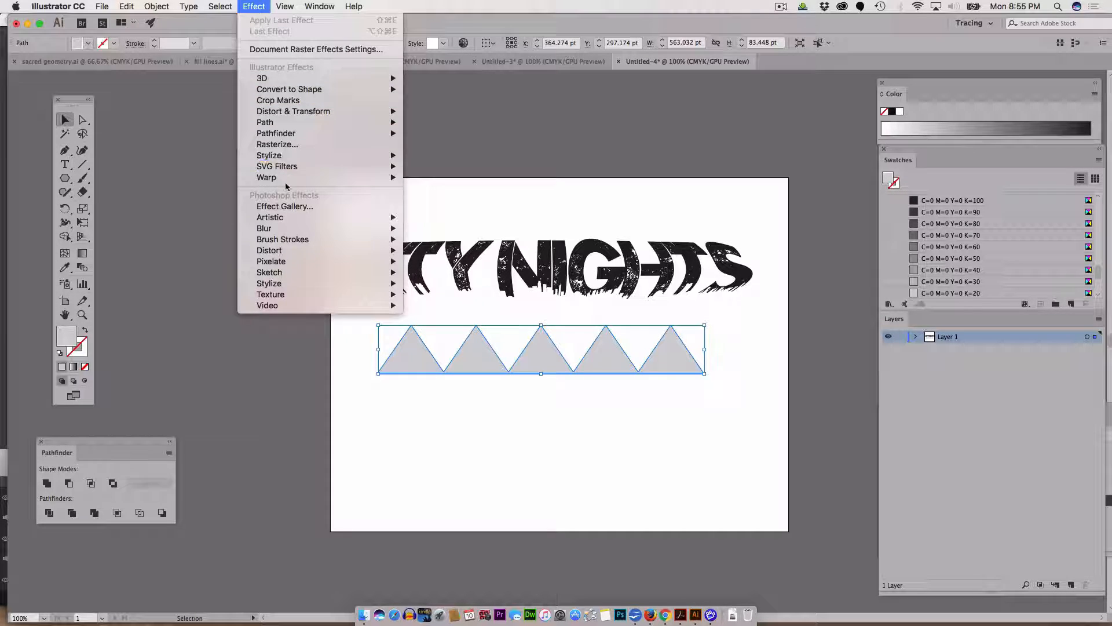
mouse_move(286, 178)
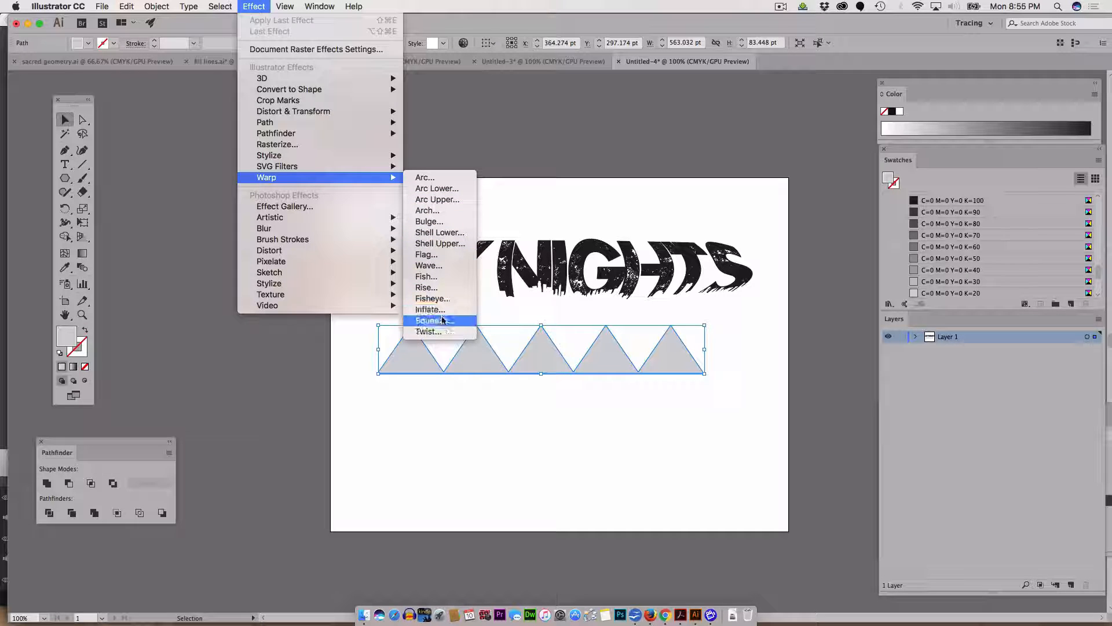
left_click(457, 182)
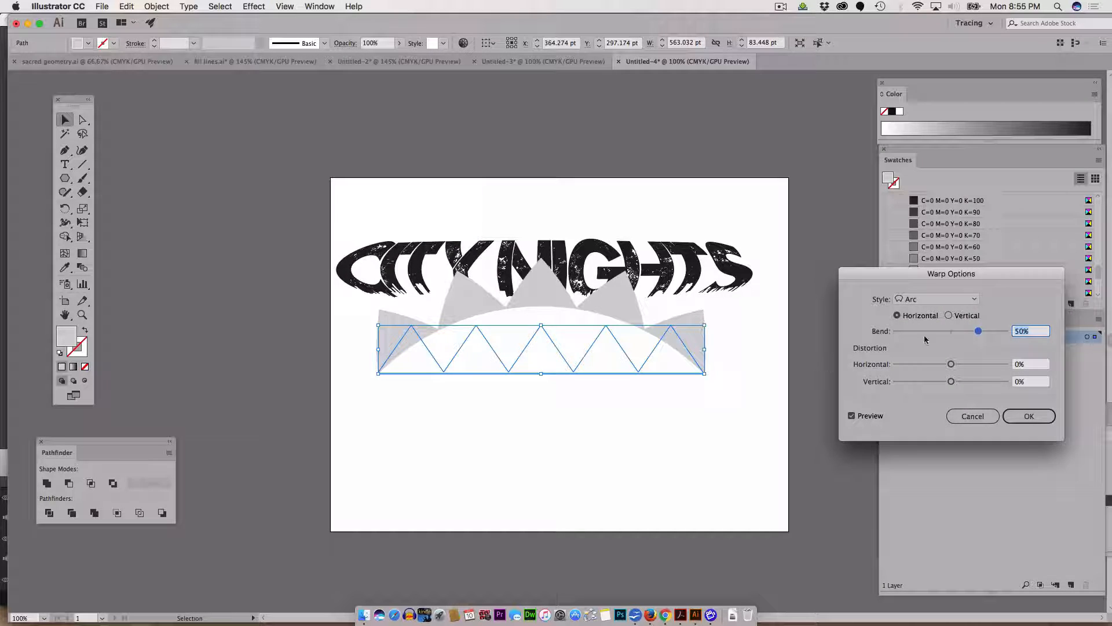
left_click(963, 329)
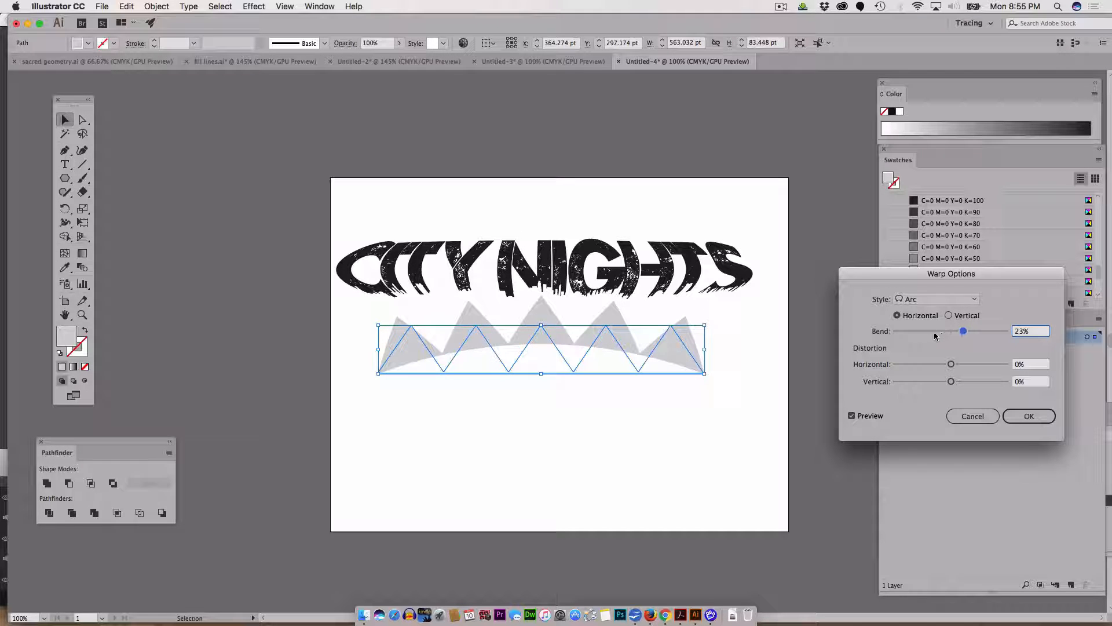
left_click(933, 332)
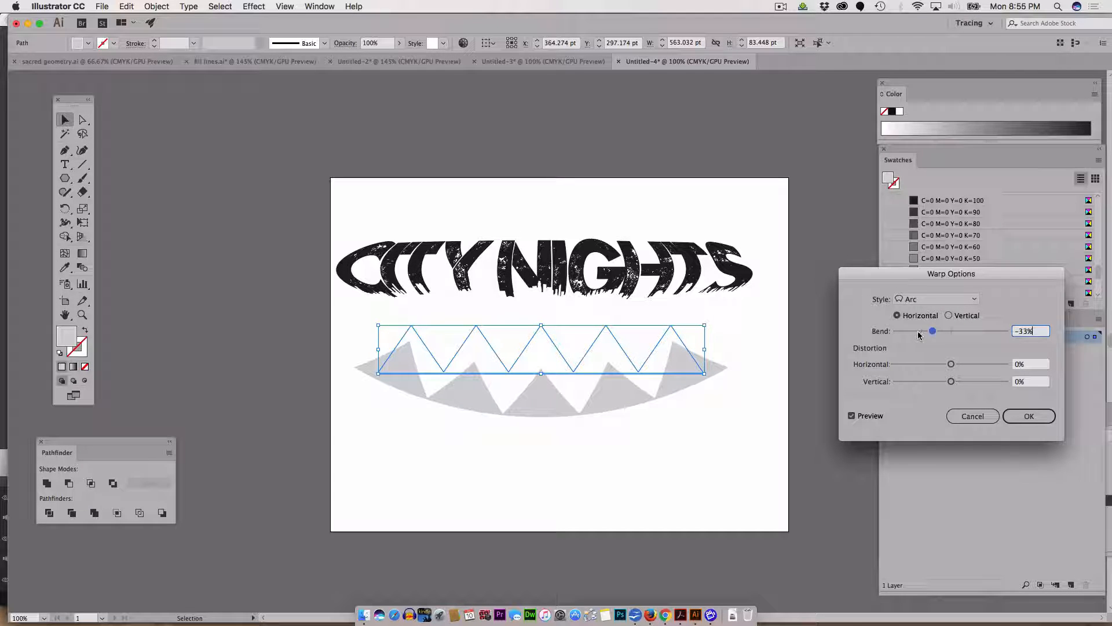
left_click(917, 331)
Step: Preview several warp styles on the triangle row and apply the Squeeze warp
left_click(922, 300)
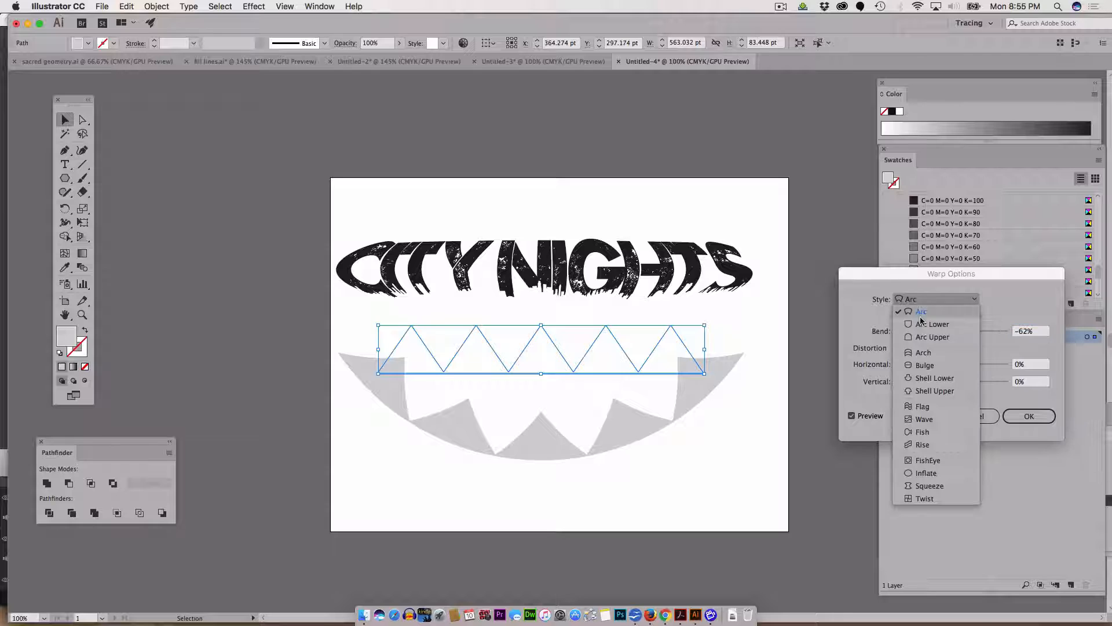
left_click(921, 378)
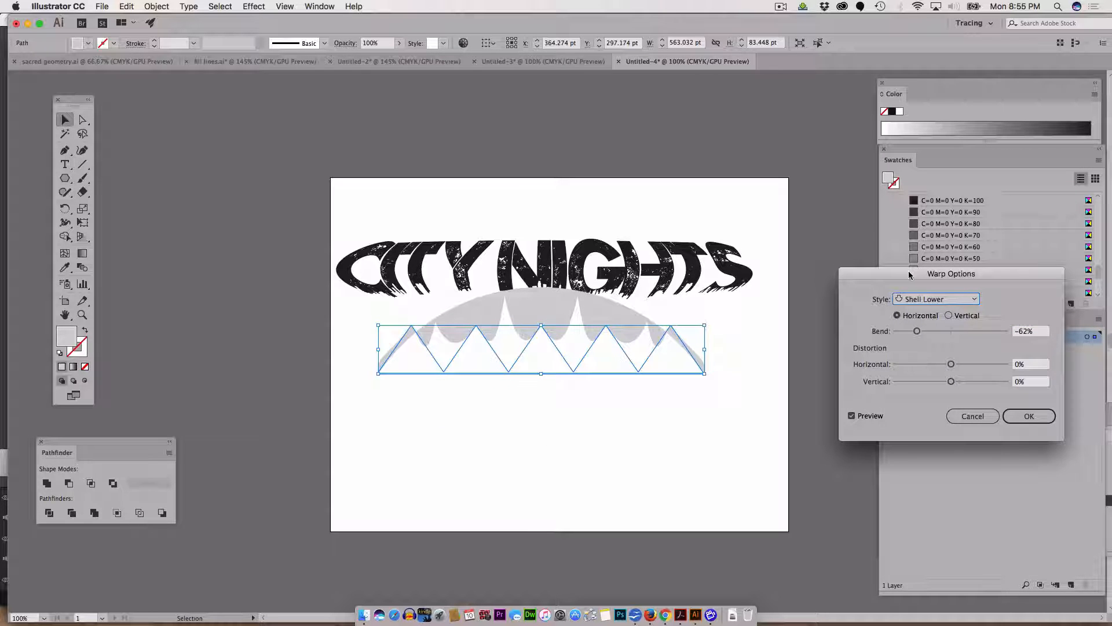
left_click_drag(910, 275, 863, 157)
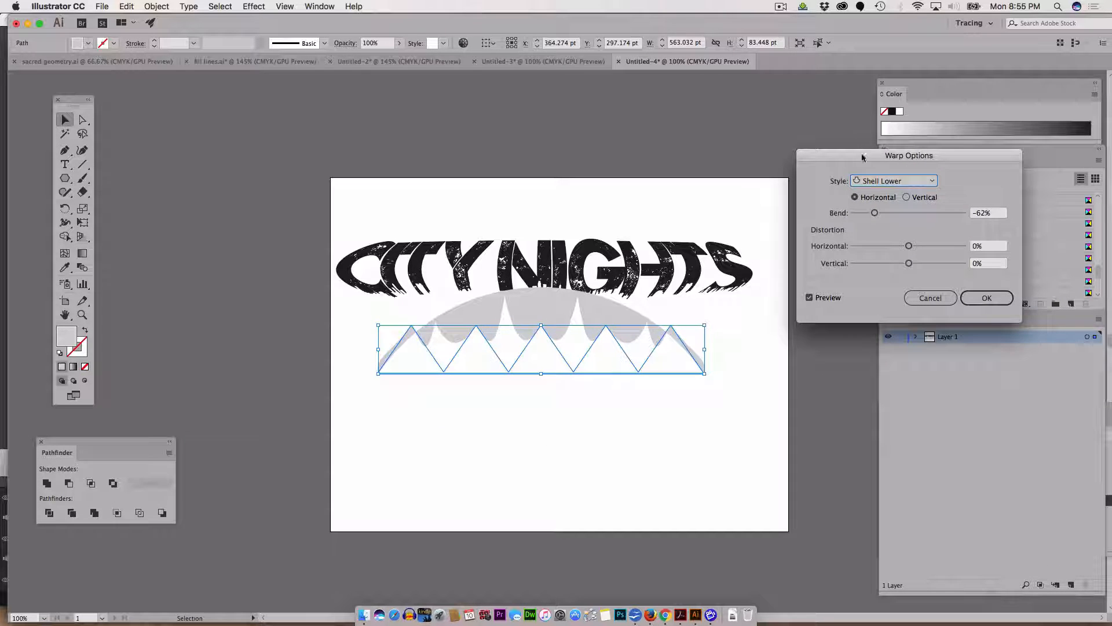
left_click(879, 182)
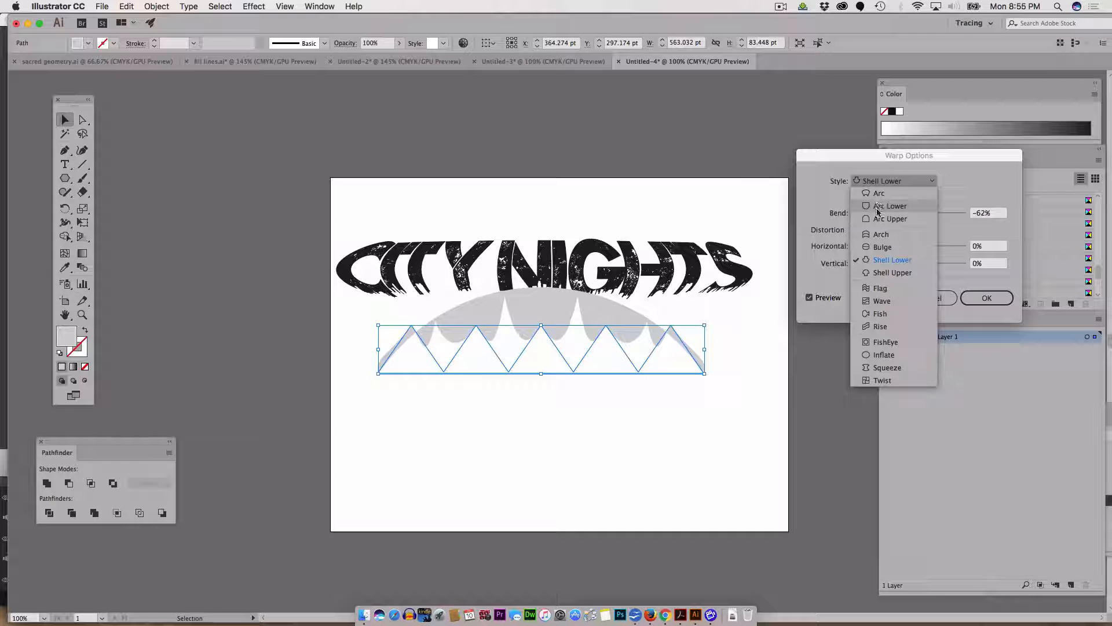
left_click(877, 219)
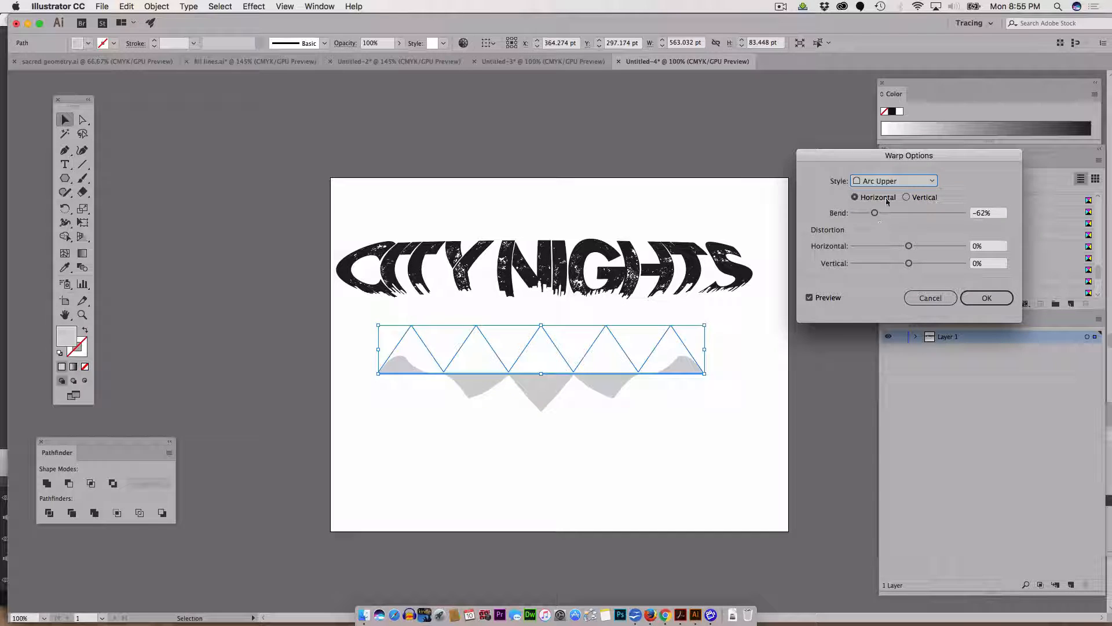
left_click(878, 182)
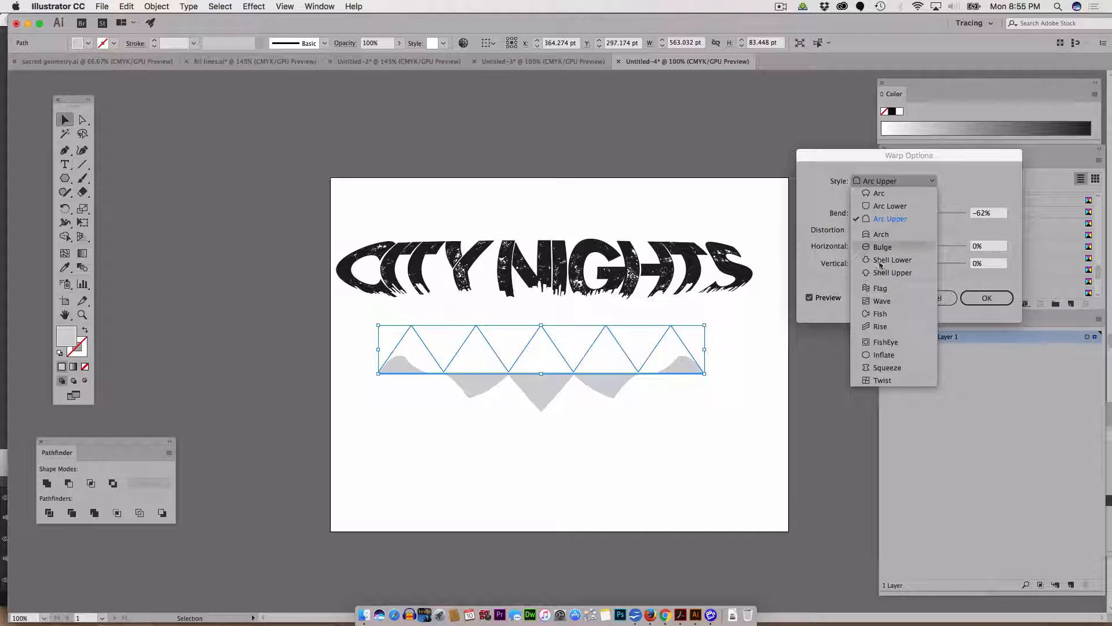
left_click(880, 298)
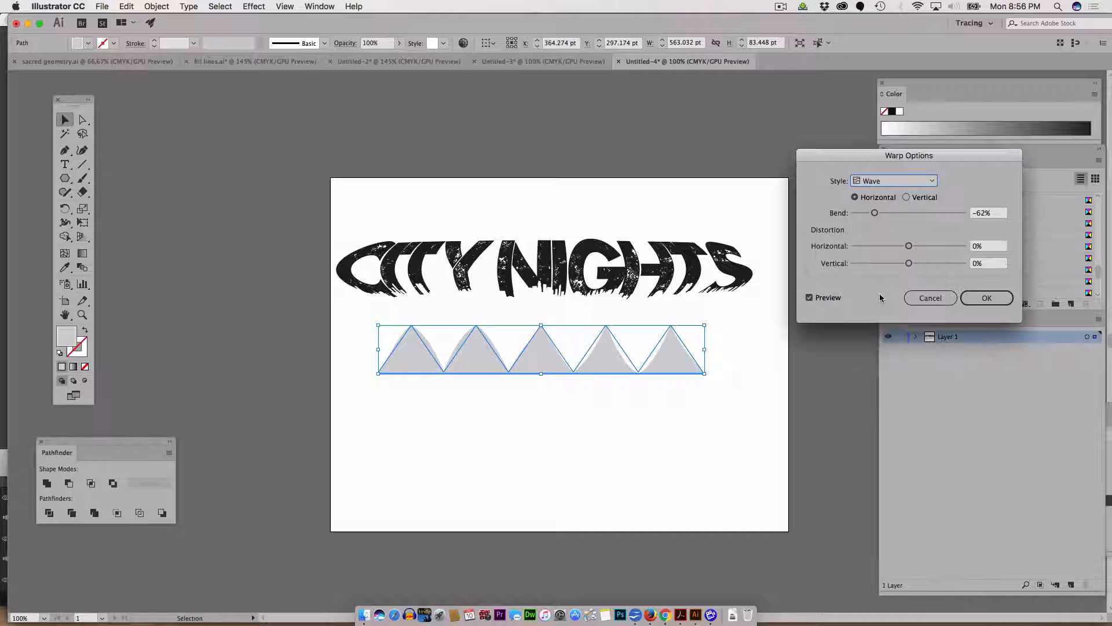
left_click(872, 182)
left_click(876, 328)
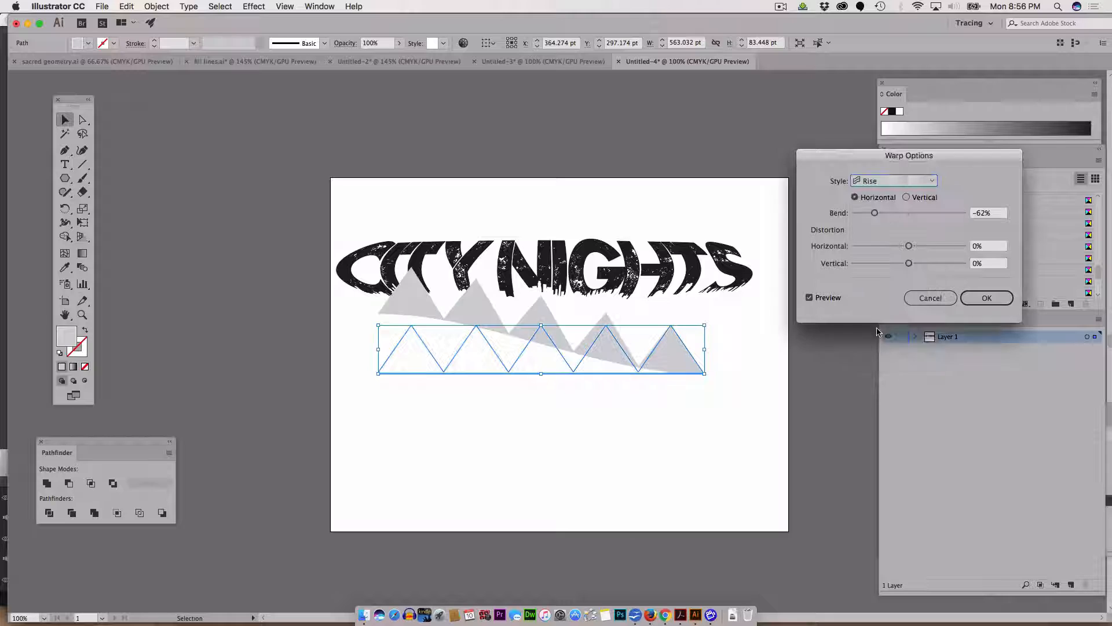
left_click(890, 181)
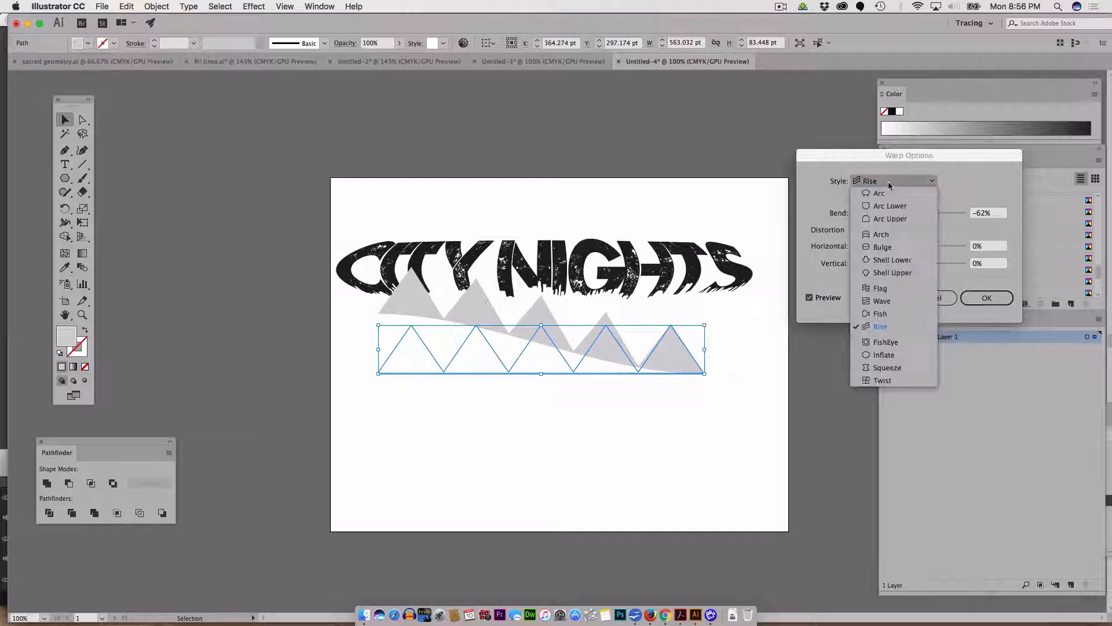
left_click(899, 302)
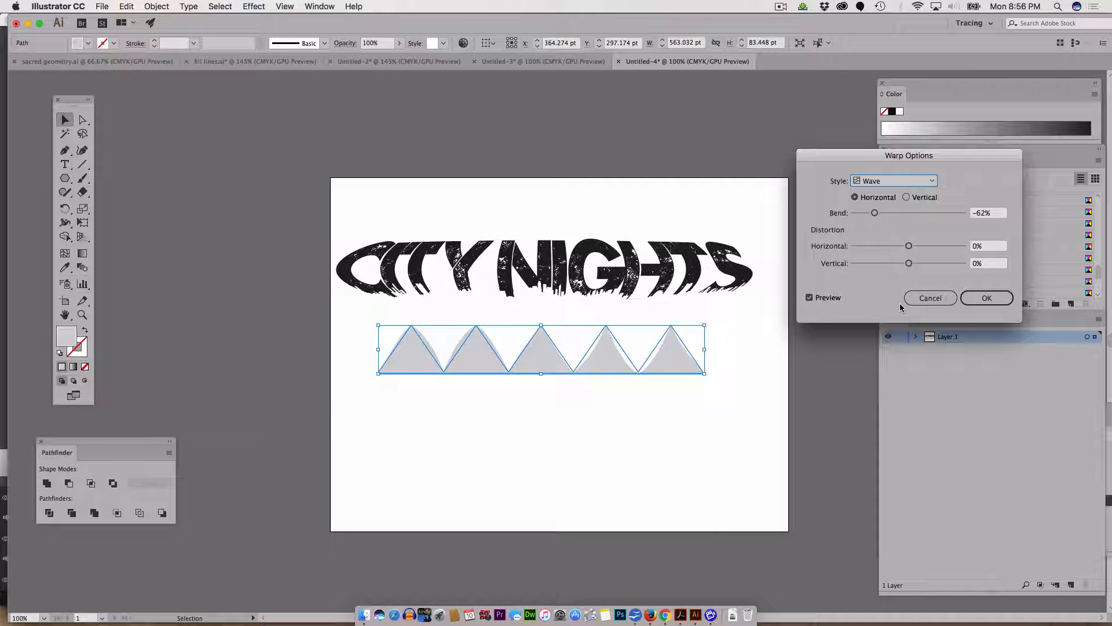
left_click(891, 182)
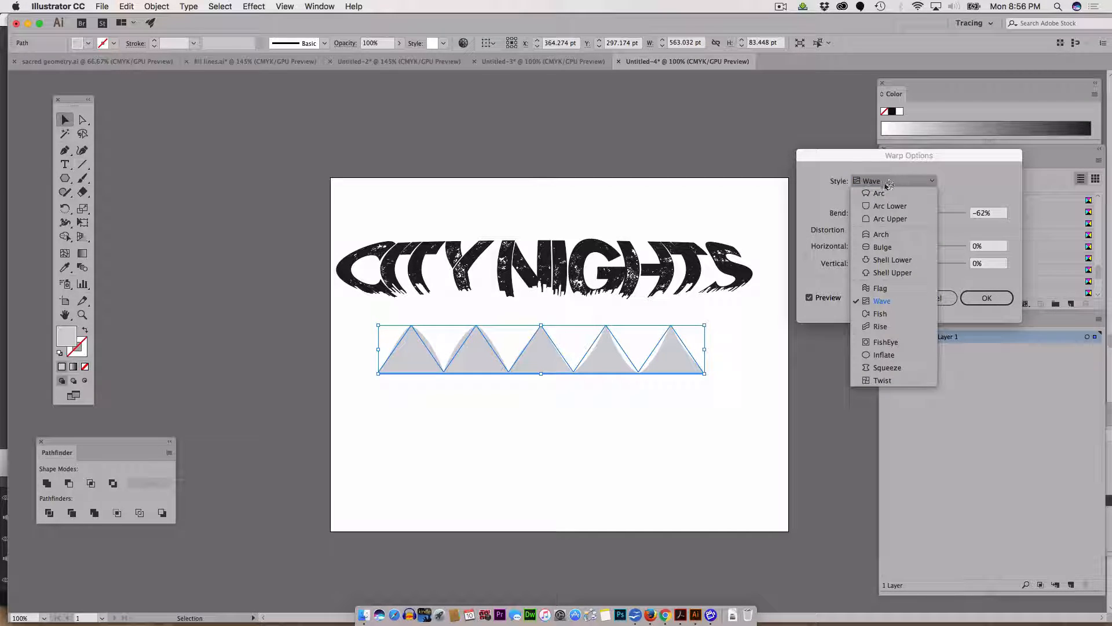
left_click(881, 369)
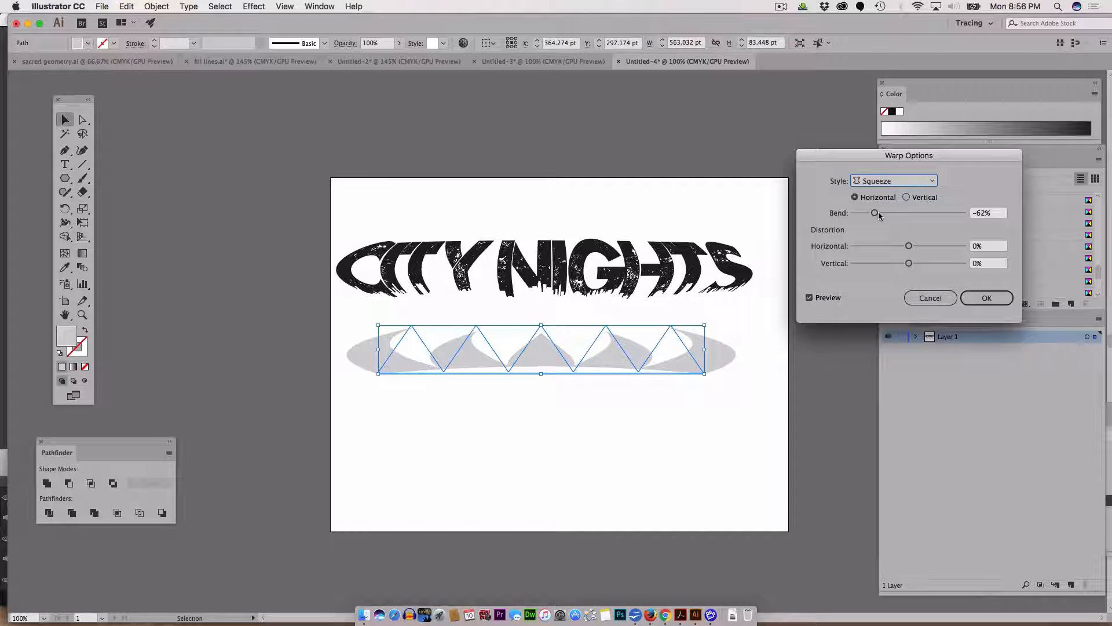
mouse_move(878, 212)
left_mouse_down()
mouse_move(897, 213)
mouse_move(866, 213)
mouse_move(876, 217)
left_mouse_up()
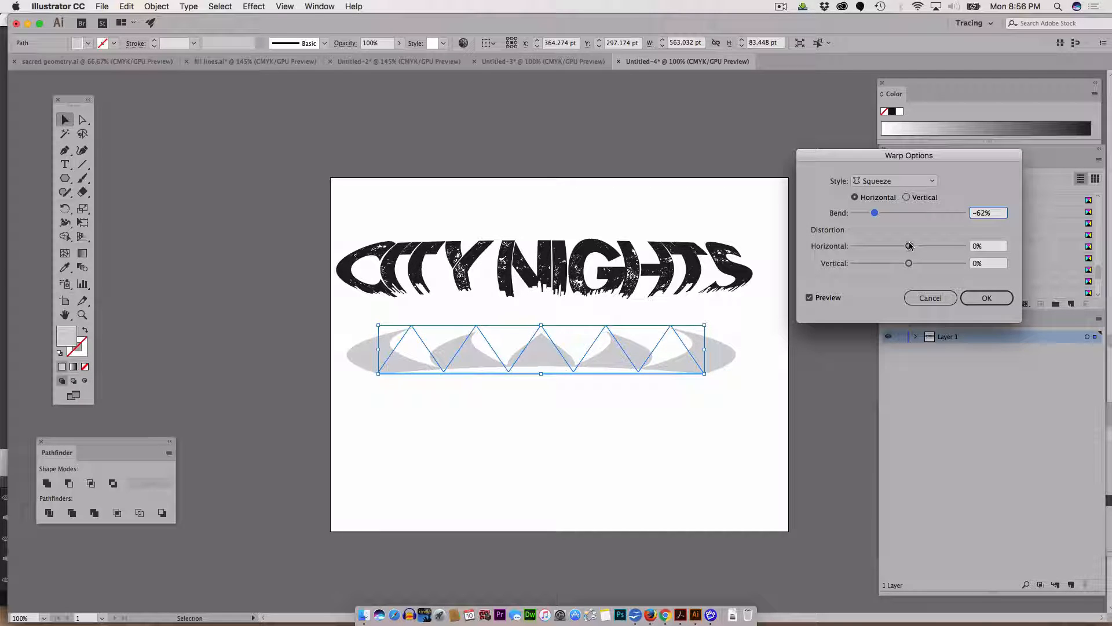
left_click(985, 298)
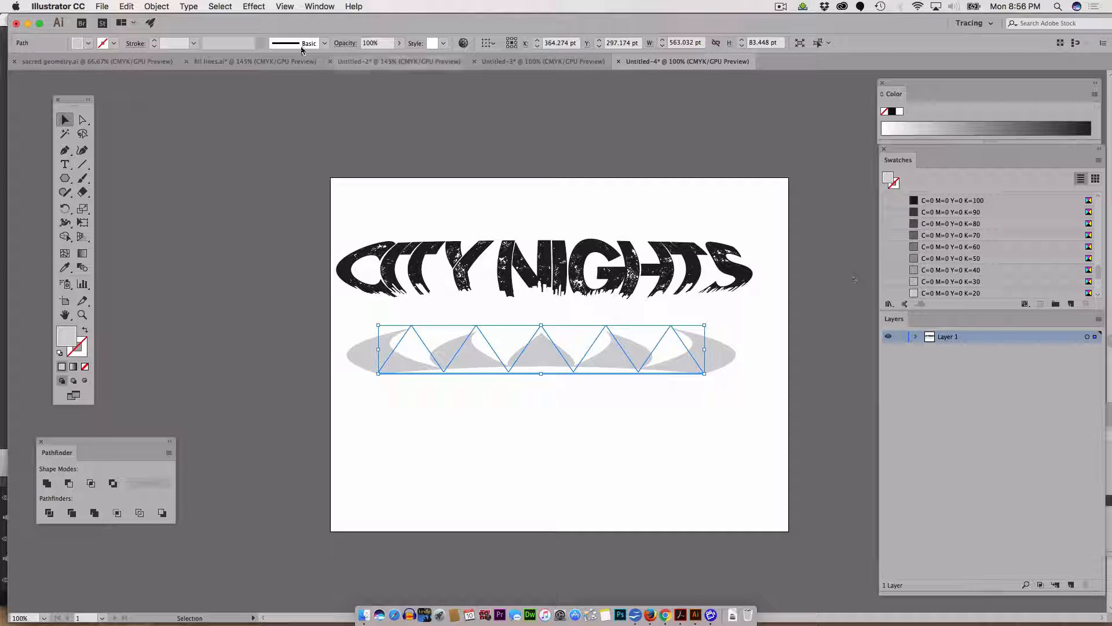
Step: Expand the row's appearance and apply an Arc Upper warp with 79% bend, 23% horizontal and -49% vertical distortion
left_click(157, 6)
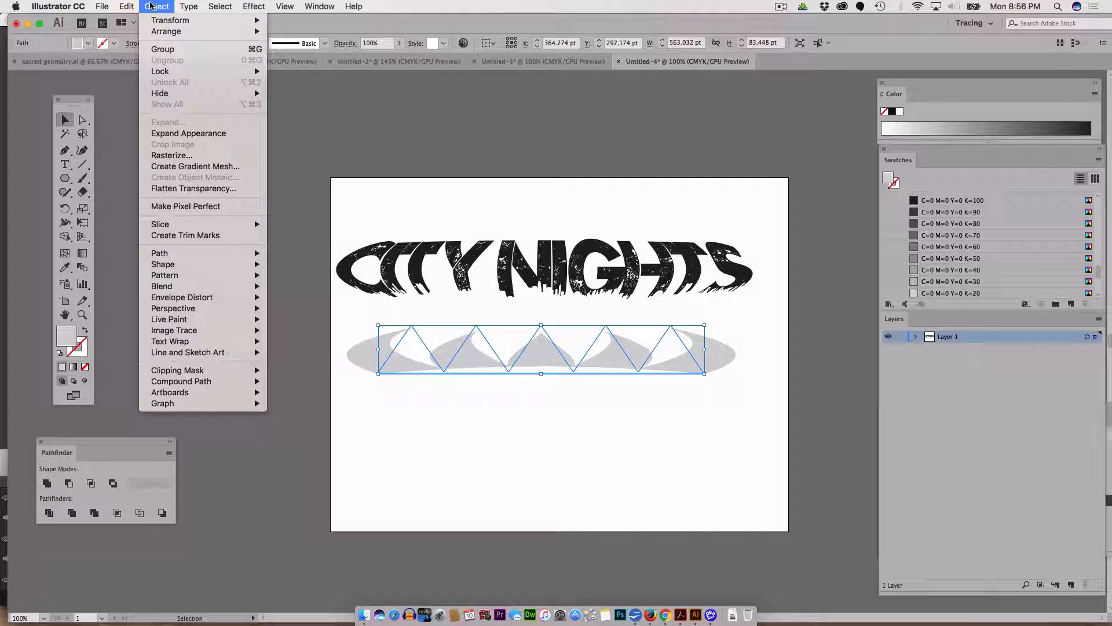
left_click(179, 136)
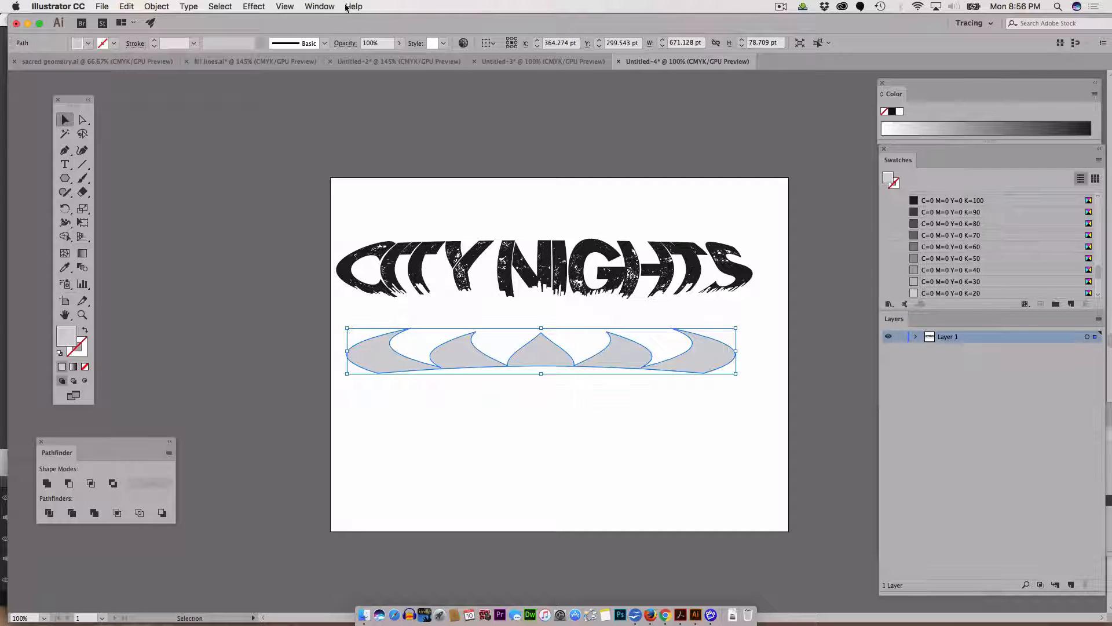
left_click(261, 7)
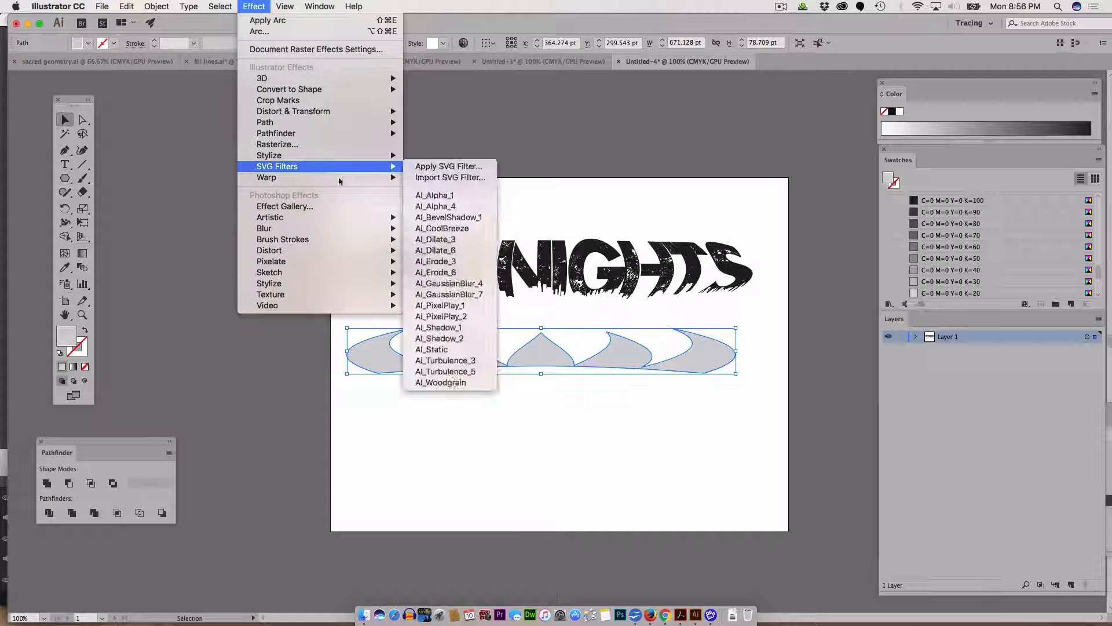
mouse_move(383, 178)
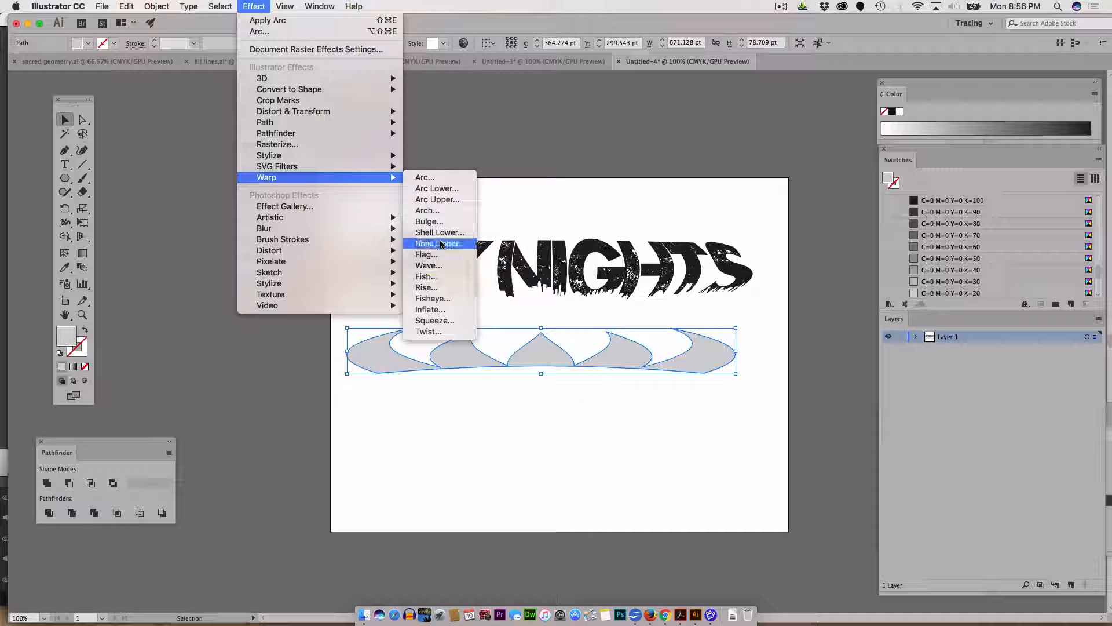
left_click(436, 199)
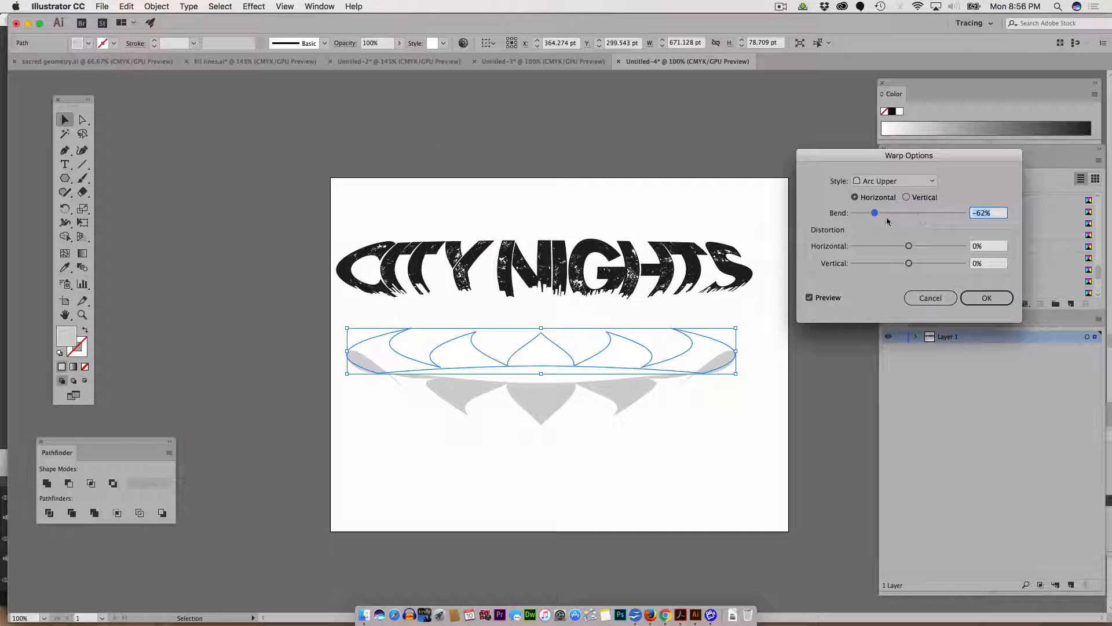
left_click_drag(875, 213, 959, 213)
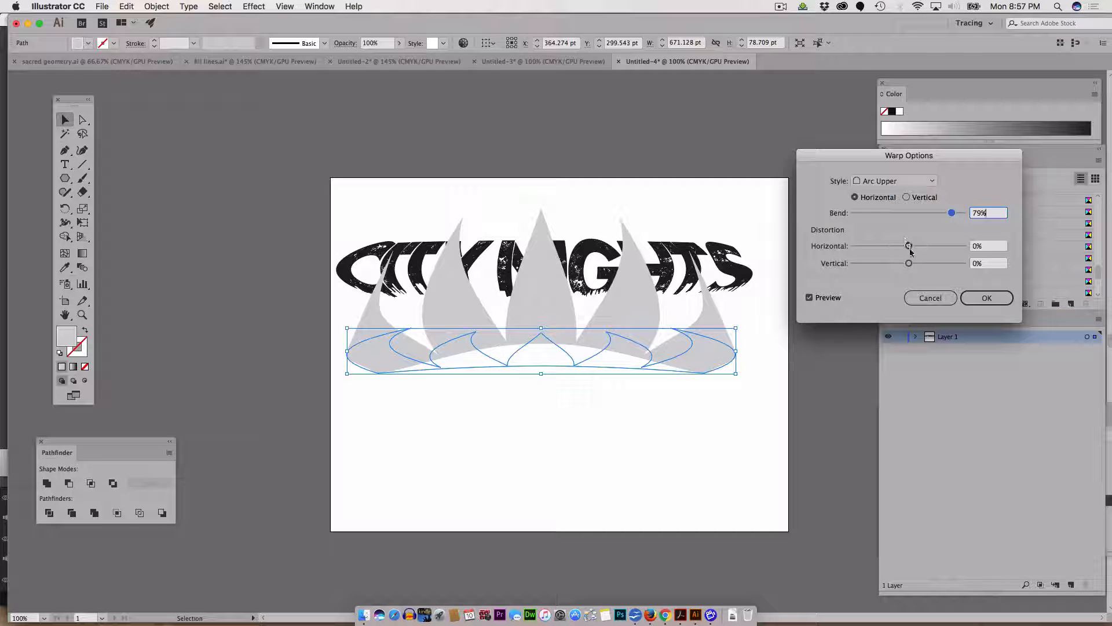
left_click_drag(910, 250, 881, 266)
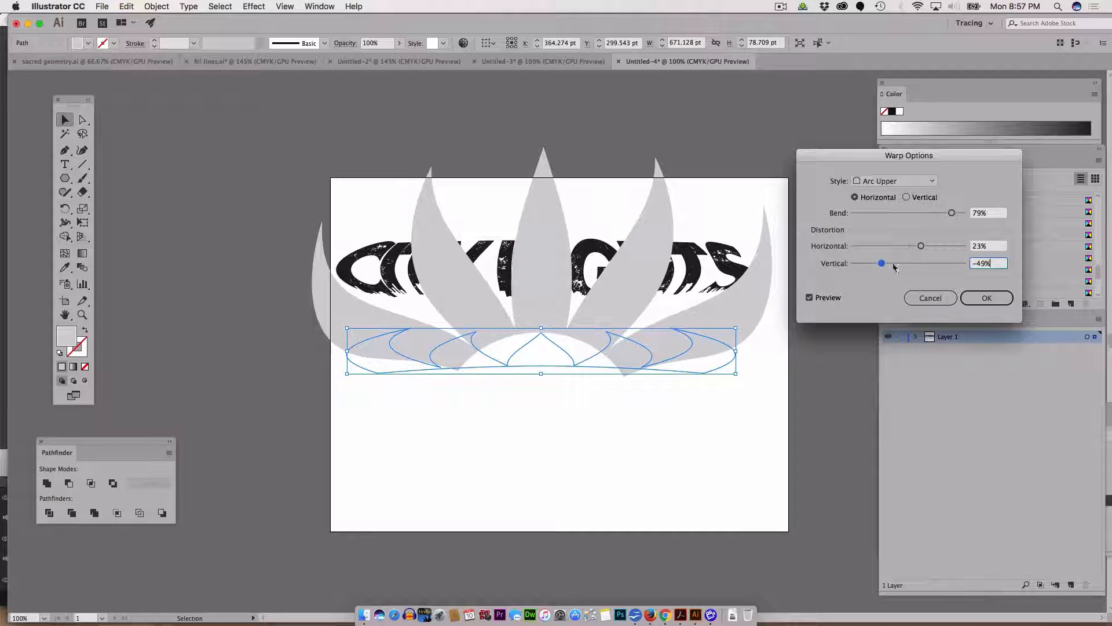
left_click(985, 298)
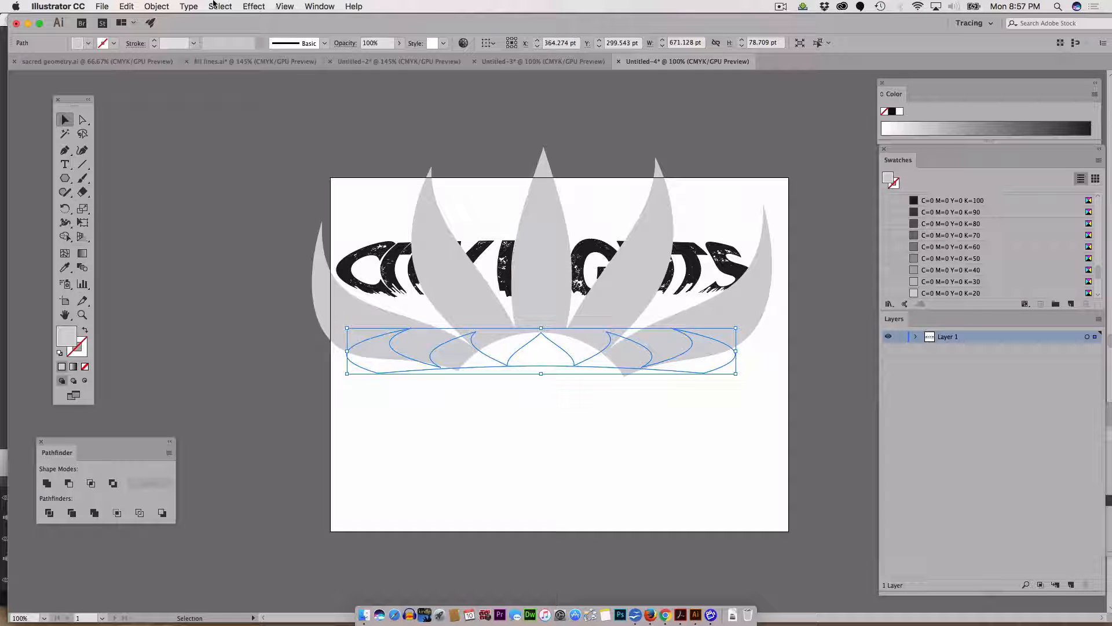
Step: Expand the new warp's appearance and move the resulting petal shape down beneath the title
left_click(156, 6)
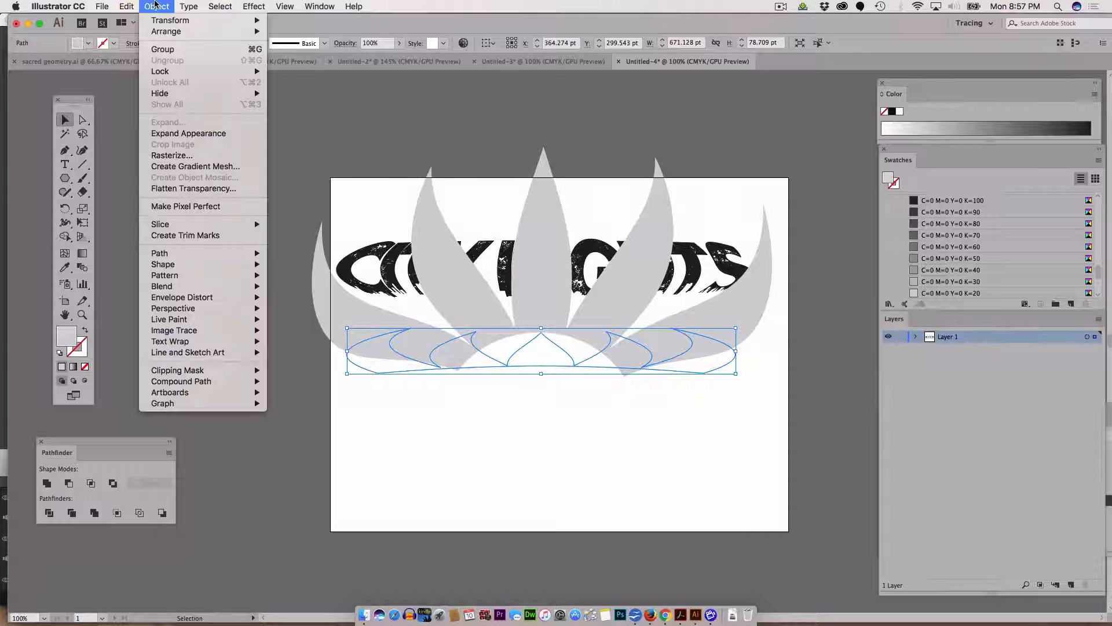
left_click(185, 134)
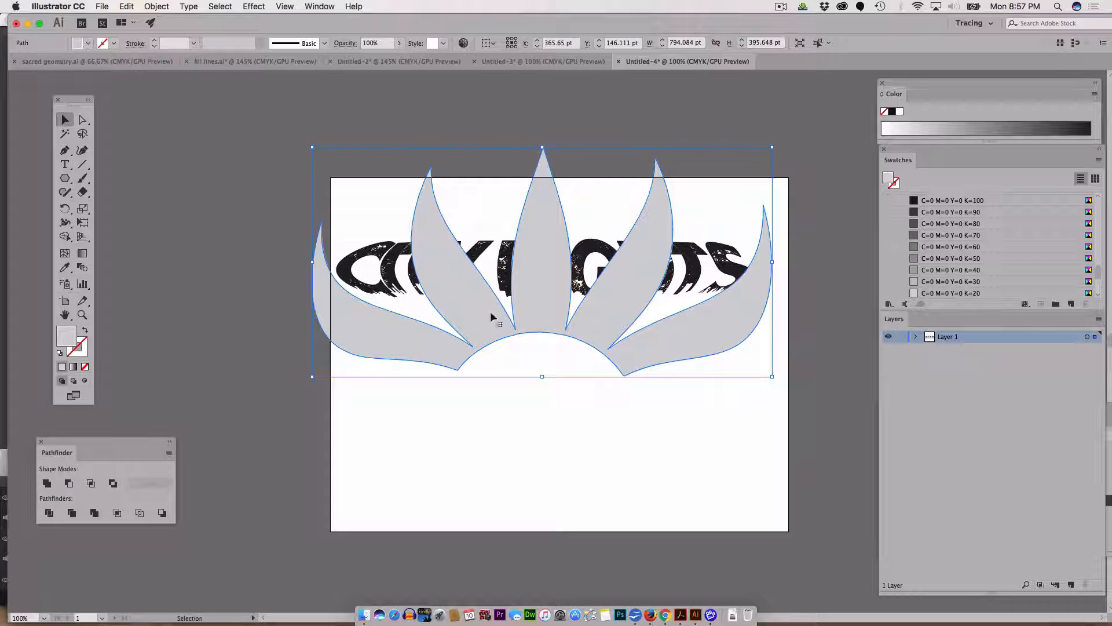
left_click_drag(493, 318, 522, 467)
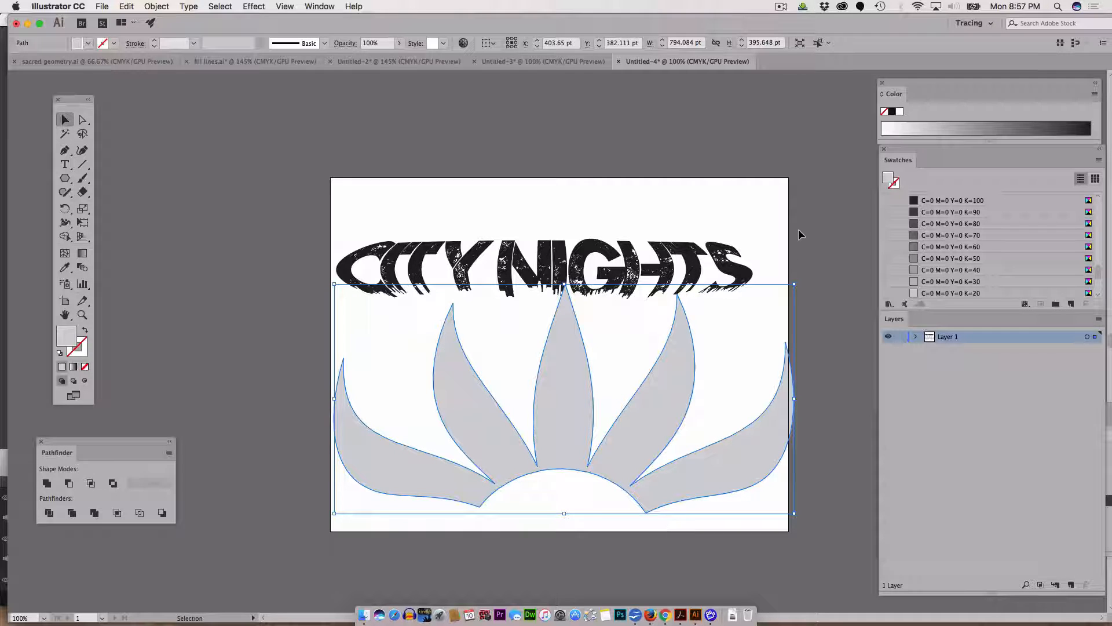
left_click(781, 7)
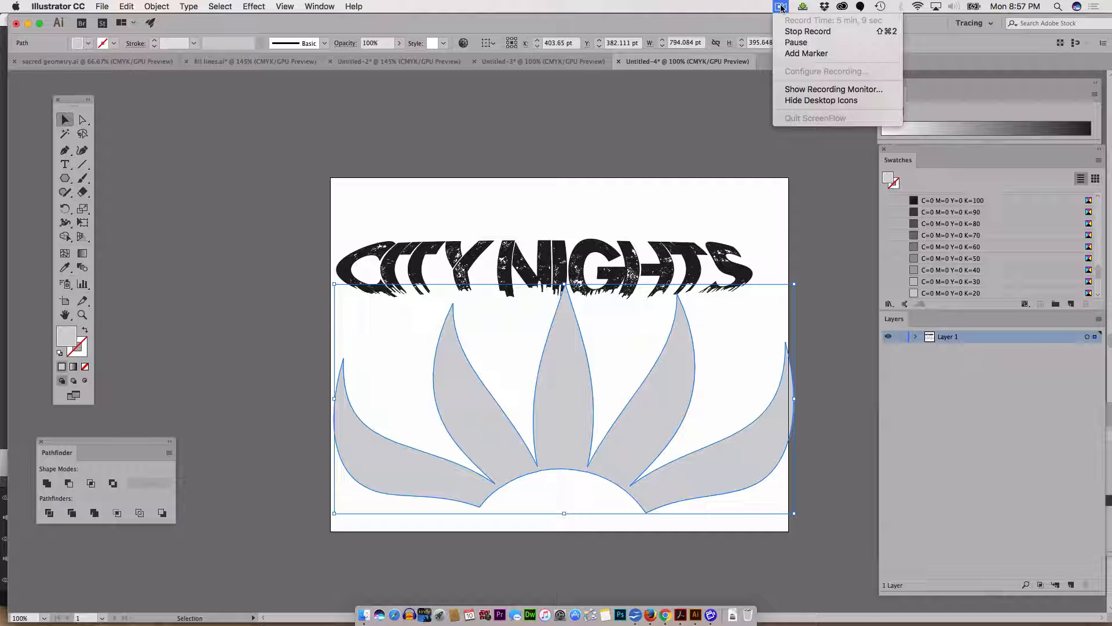